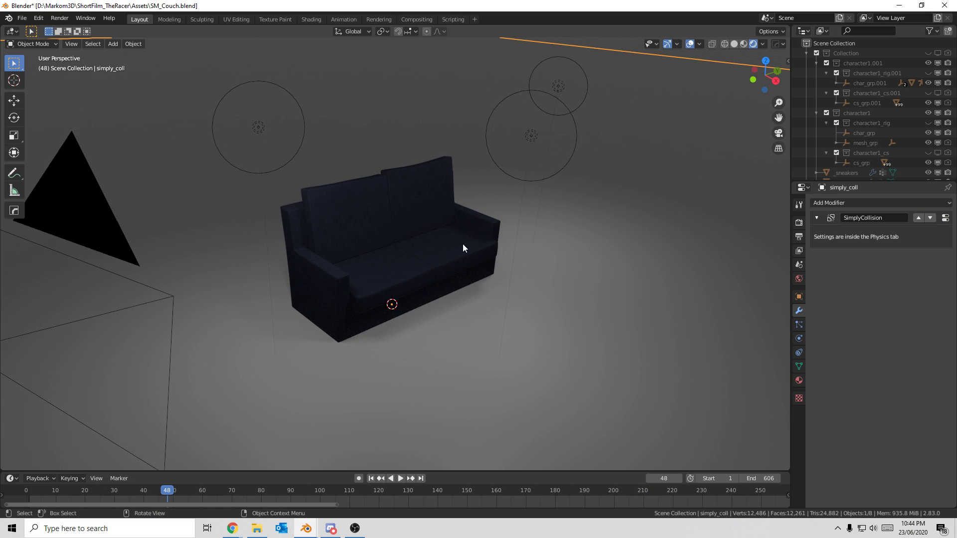
Open the add-on preferences, view the add-on installation dialog without installing anything, and search the add-ons for "sim"
{"action": "scroll", "coordinate": [470, 282], "scroll_direction": "up", "scroll_amount": 2}
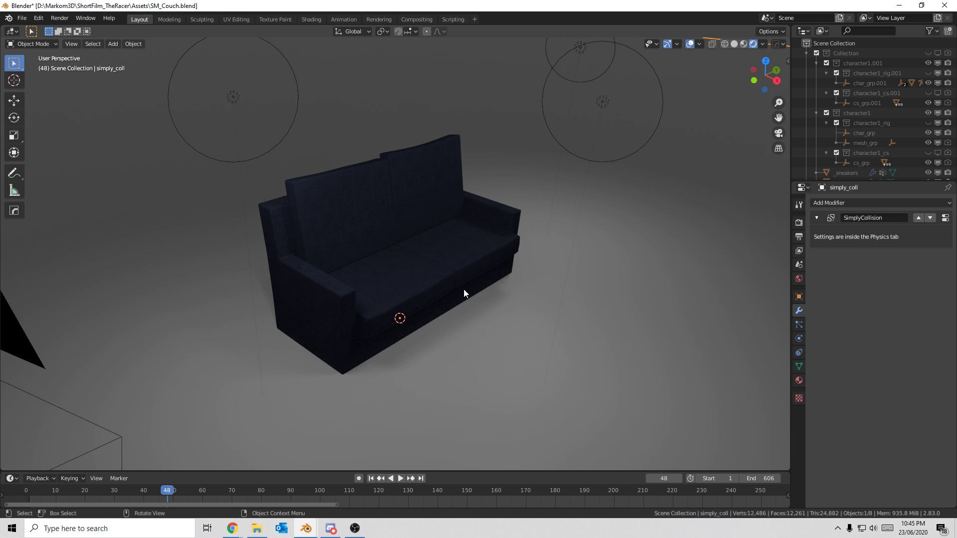
{"action": "key", "text": "alt+F11"}
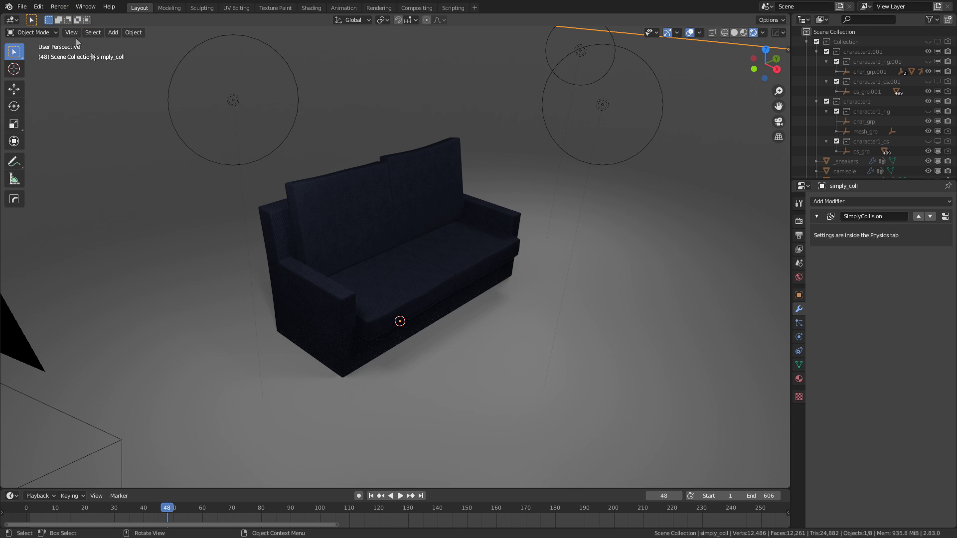
{"action": "left_click", "coordinate": [38, 6]}
{"action": "left_click", "coordinate": [88, 148]}
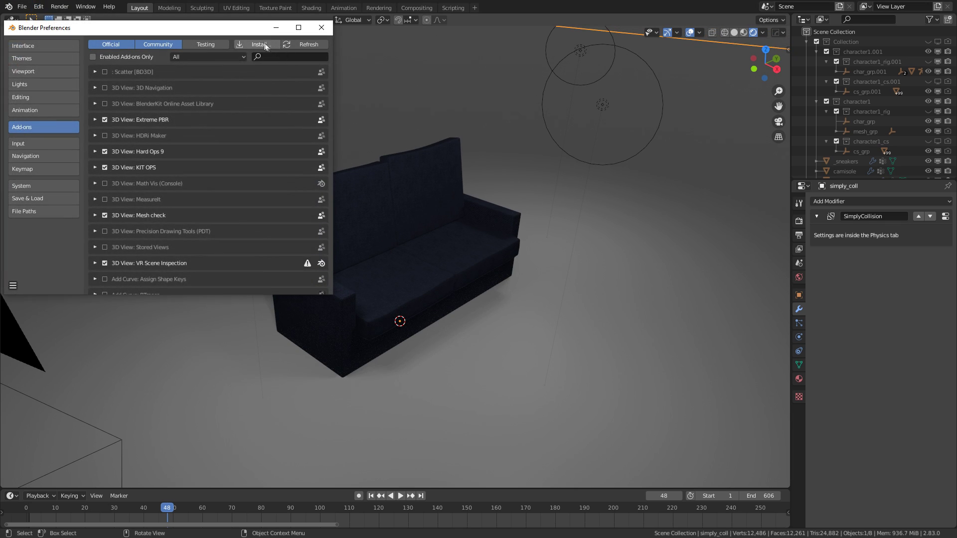
{"action": "left_click", "coordinate": [265, 44]}
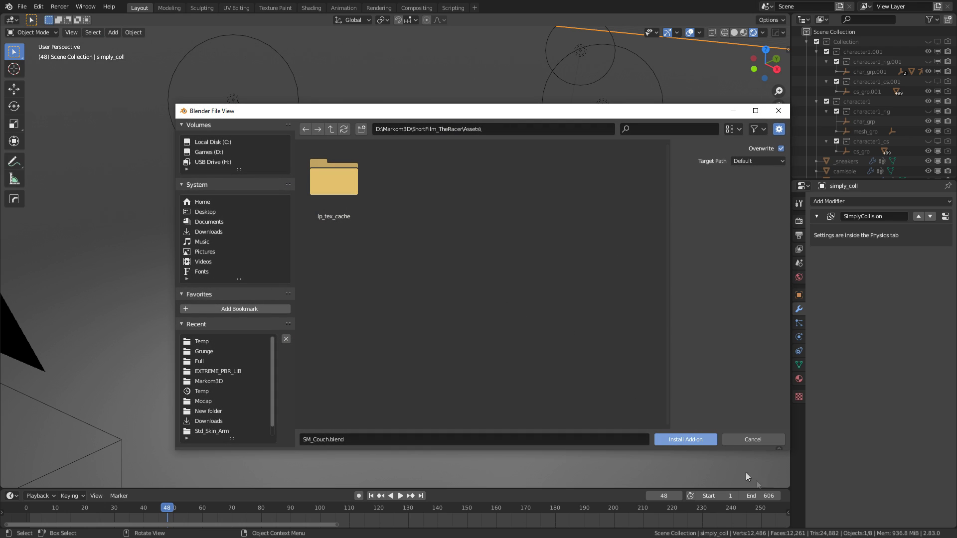
{"action": "left_click", "coordinate": [755, 440]}
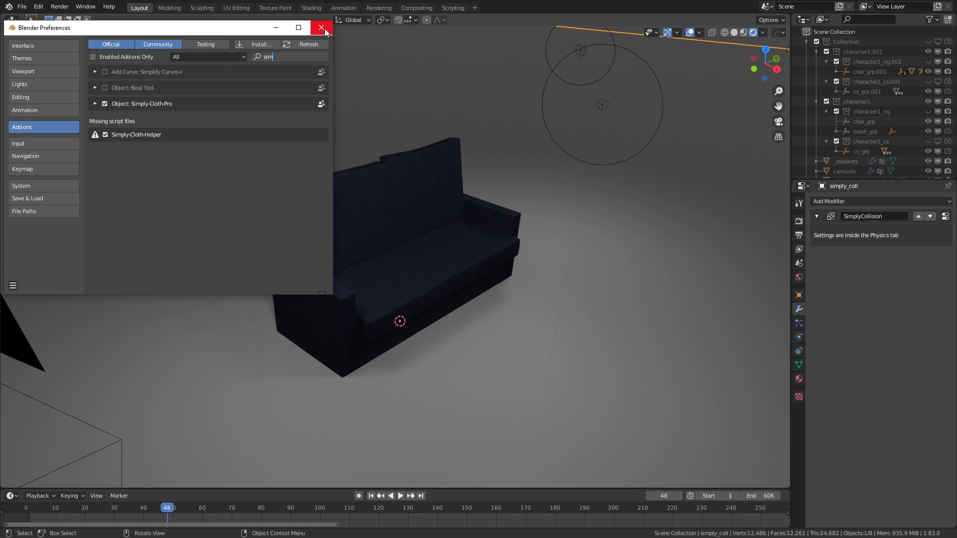
{"action": "left_click", "coordinate": [322, 28]}
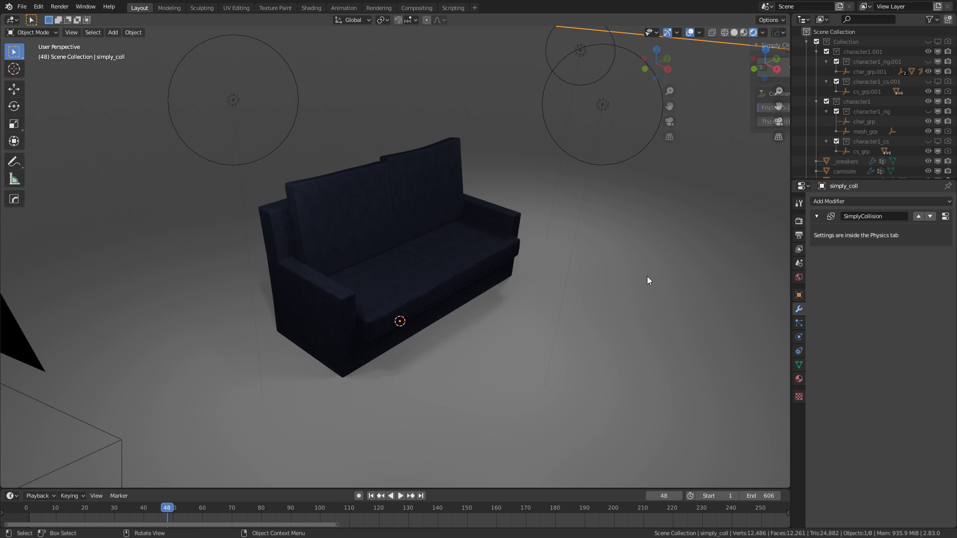
Undo the floor's existing collision and activate Simply Cloth Pro collision on both cushion sections and the couch frame
{"action": "key", "text": "n"}
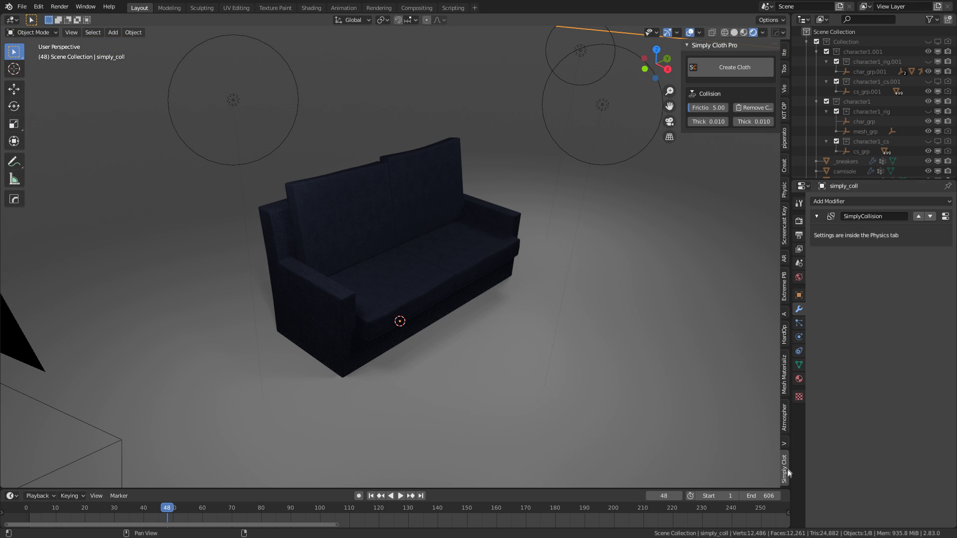
{"action": "key", "text": "ctrl+z"}
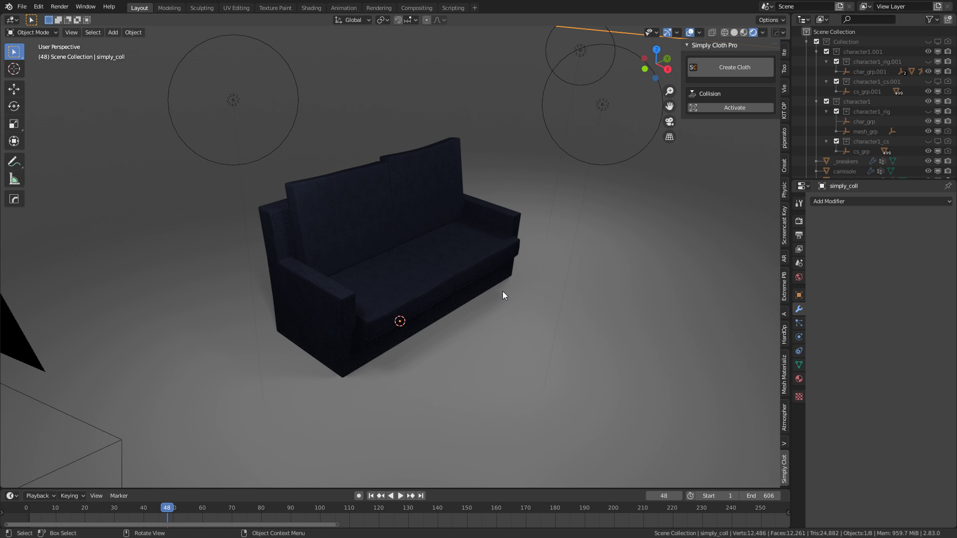
{"action": "left_click", "coordinate": [400, 280]}
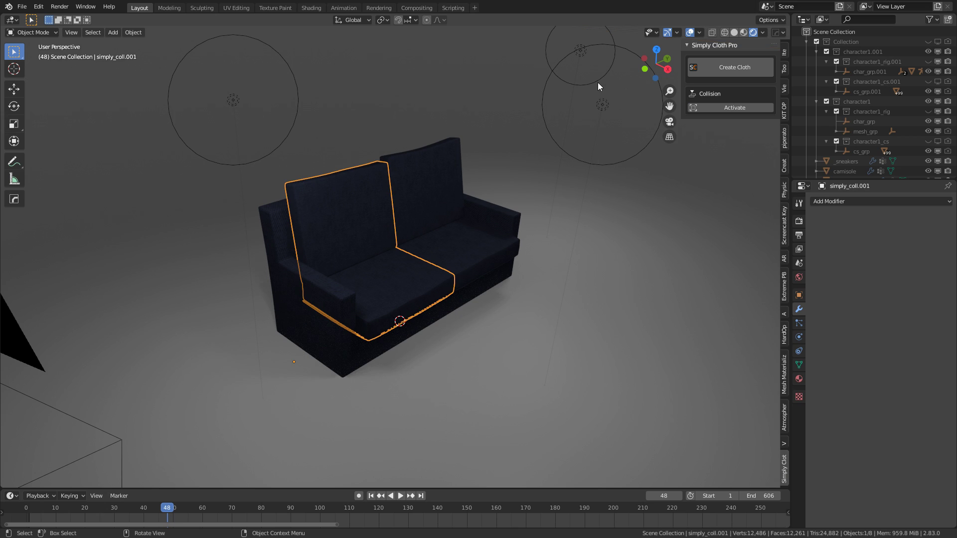
{"action": "left_click", "coordinate": [723, 108]}
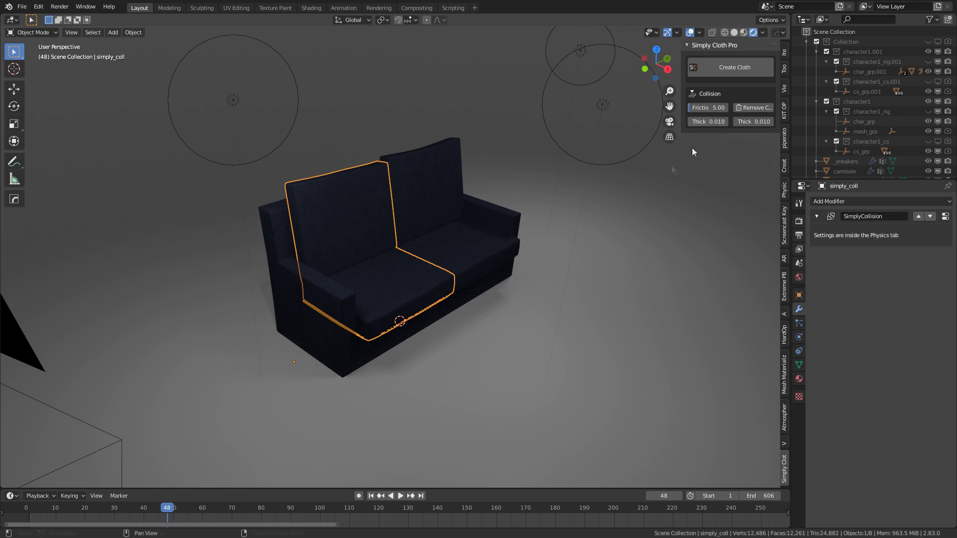
{"action": "left_click", "coordinate": [482, 237]}
{"action": "left_click", "coordinate": [741, 109]}
{"action": "left_click", "coordinate": [548, 219]}
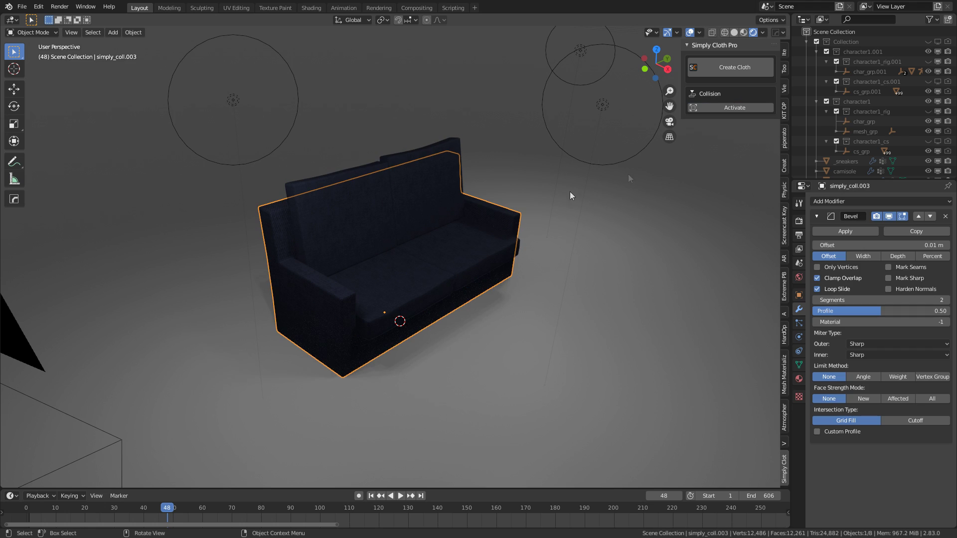
{"action": "left_click", "coordinate": [743, 108]}
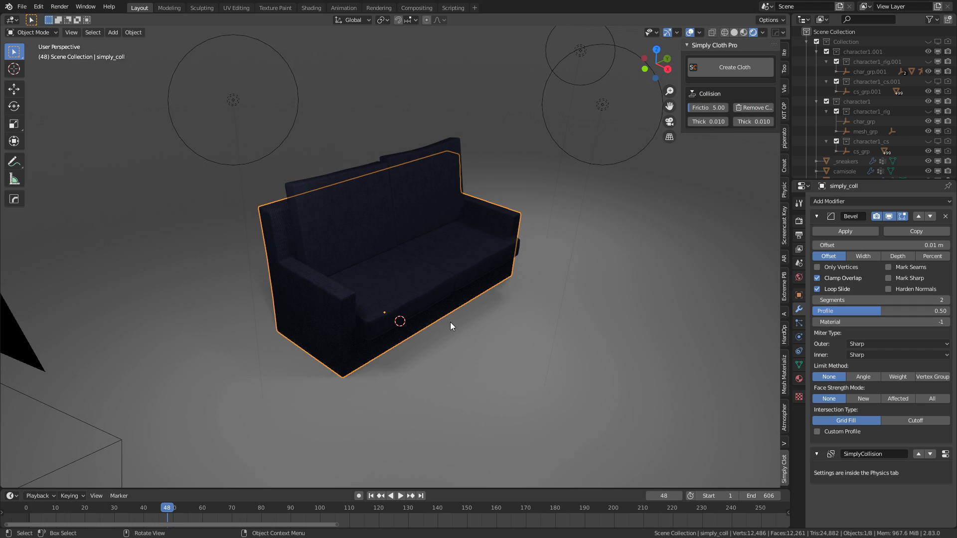
Add a plane, raise its mesh above the couch along Z, and scale it to about 0.541
{"action": "key", "text": "shift+a"}
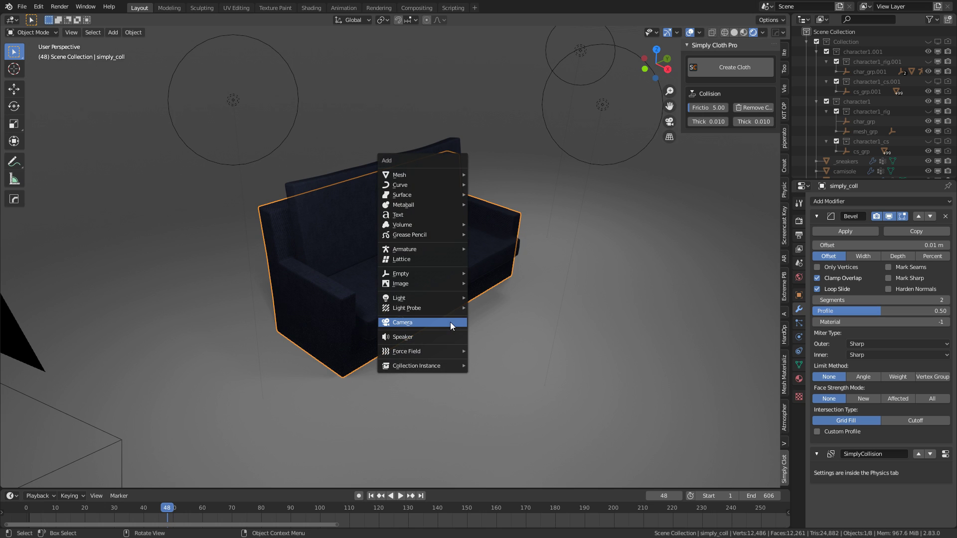
{"action": "mouse_move", "coordinate": [426, 175]}
{"action": "left_click", "coordinate": [494, 174]}
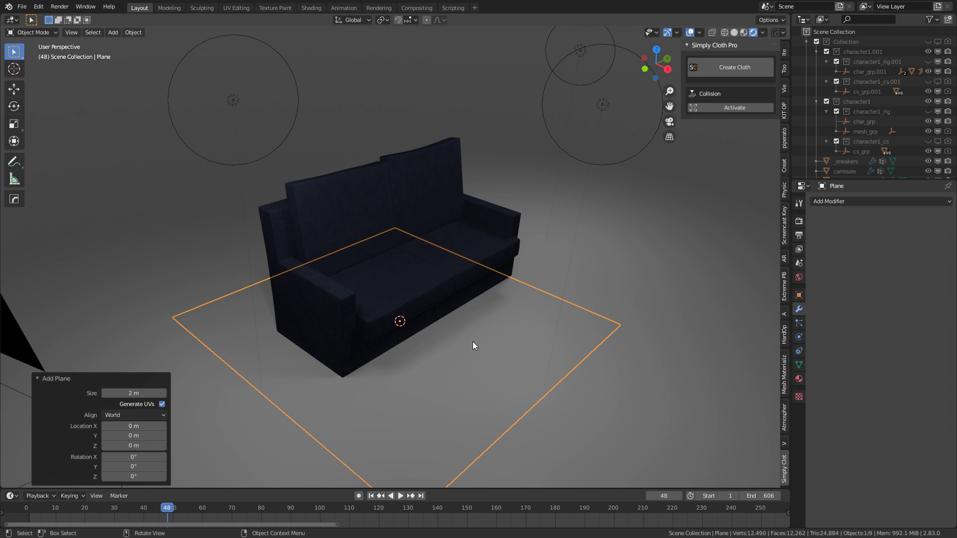
{"action": "key", "text": "Tab"}
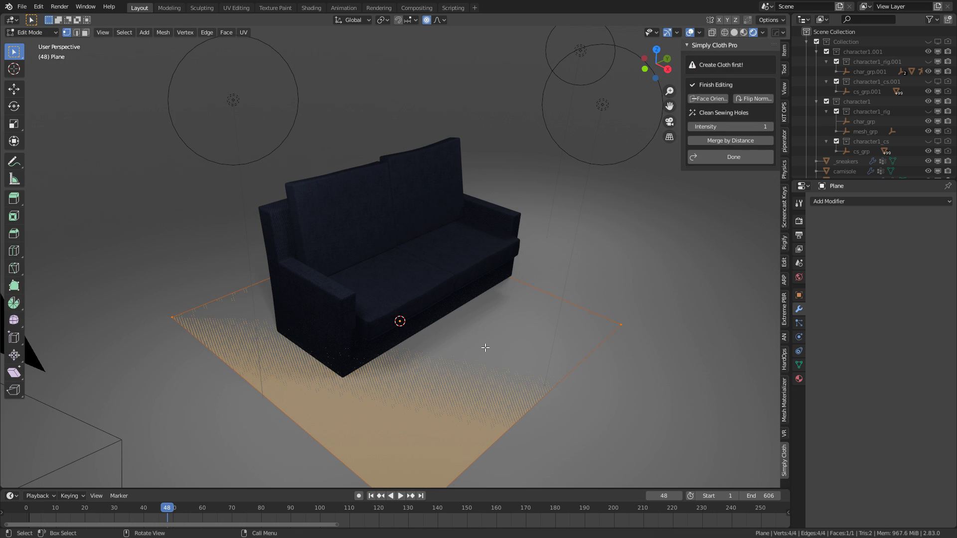
{"action": "key", "text": "g"}
{"action": "key", "text": "z"}
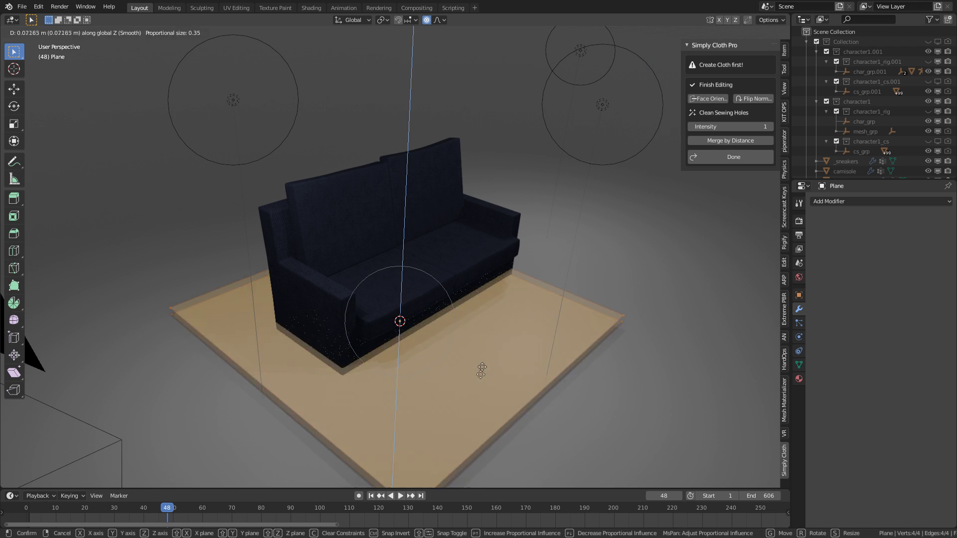
{"action": "left_click", "coordinate": [478, 238]}
{"action": "key", "text": "s"}
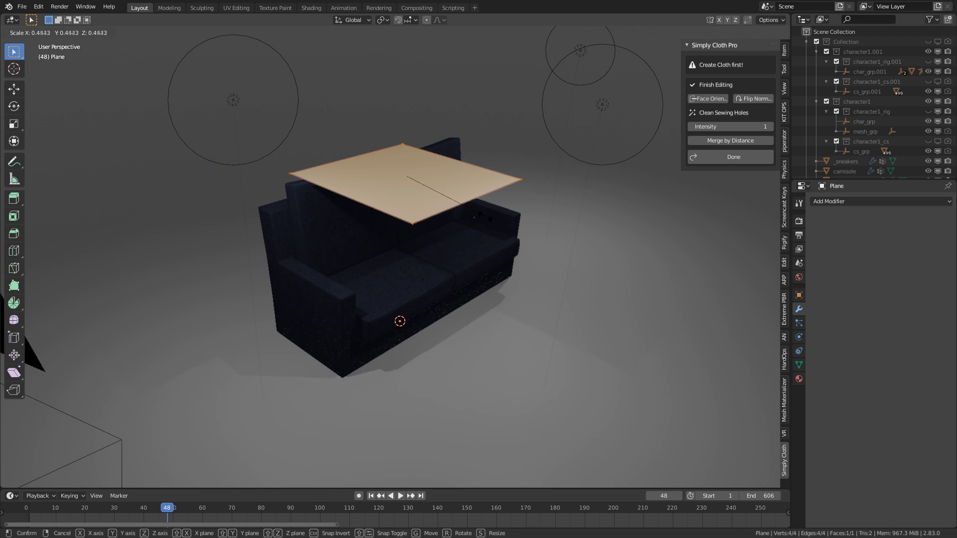
{"action": "left_click", "coordinate": [473, 210]}
Subdivide the plane's mesh four times and return to Object Mode
{"action": "scroll", "coordinate": [509, 278], "scroll_direction": "up", "scroll_amount": 3}
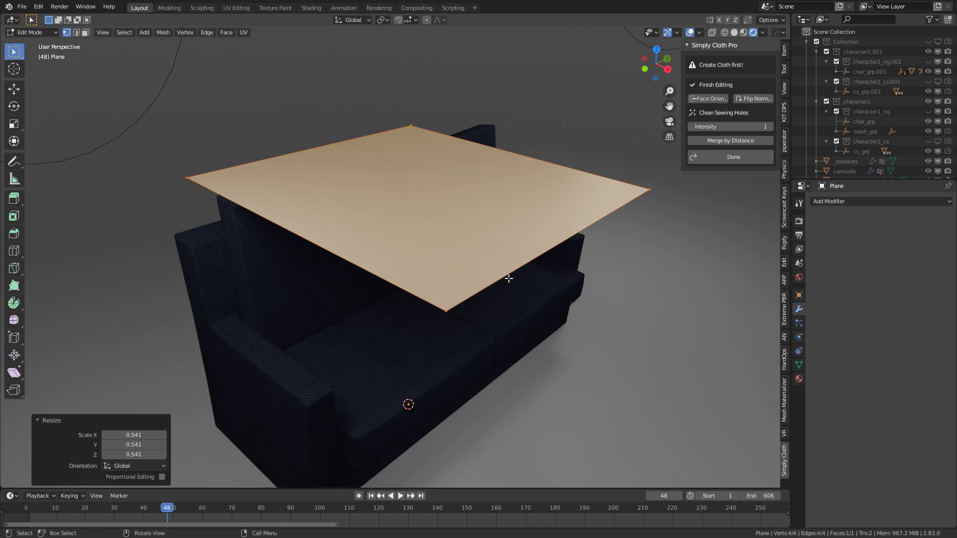
{"action": "right_click", "coordinate": [508, 278]}
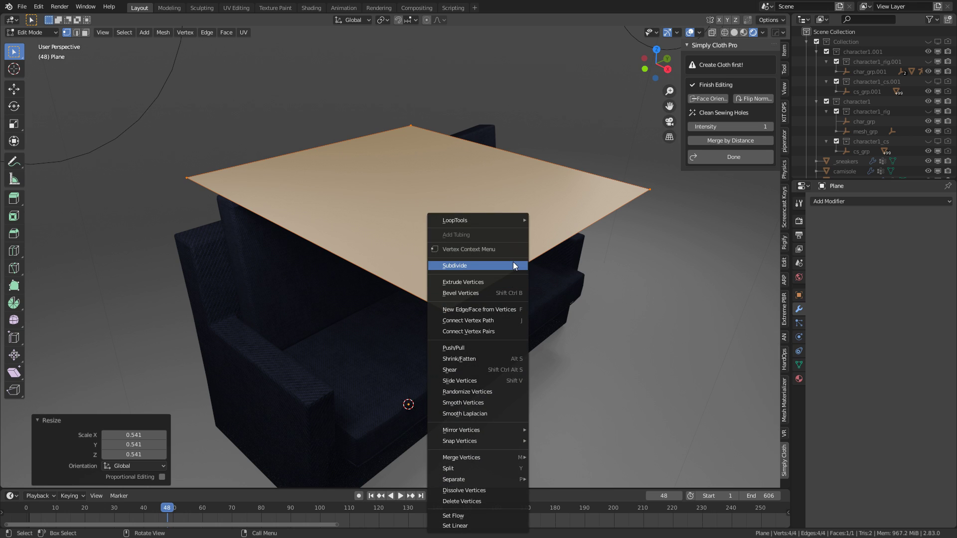
{"action": "left_click", "coordinate": [513, 261]}
{"action": "right_click", "coordinate": [514, 262]}
{"action": "left_click", "coordinate": [513, 262]}
{"action": "right_click", "coordinate": [513, 262]}
{"action": "left_click", "coordinate": [514, 262]}
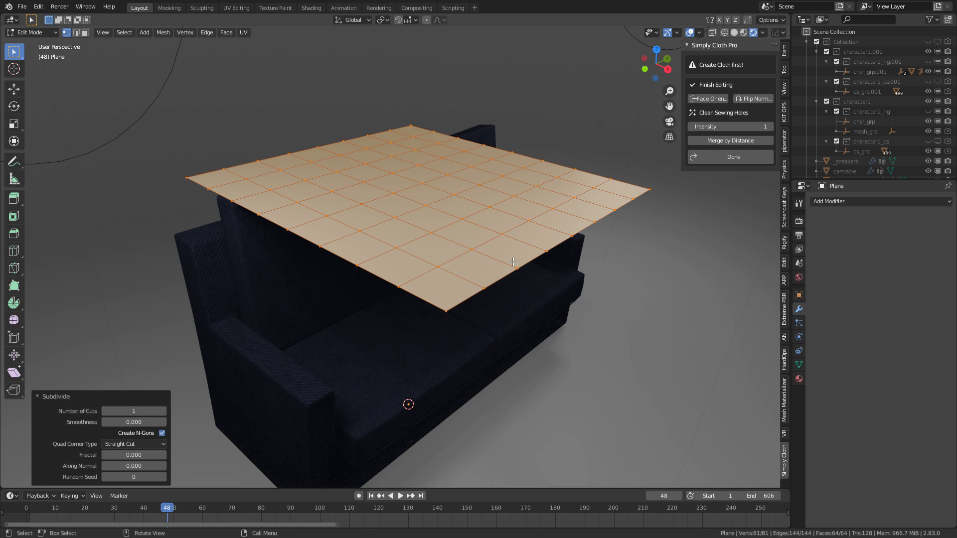
{"action": "right_click", "coordinate": [513, 262]}
{"action": "left_click", "coordinate": [513, 262]}
{"action": "key", "text": "Tab"}
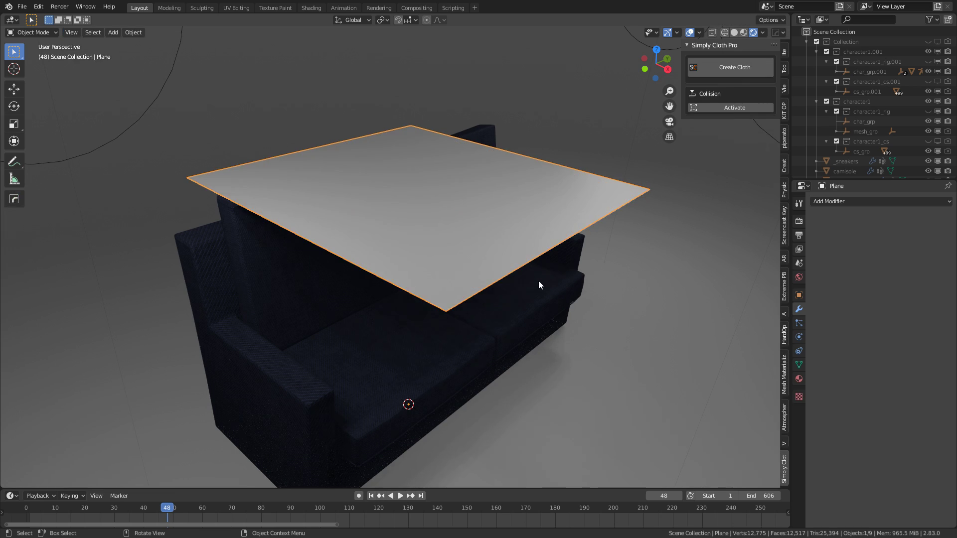
Convert the plane into a Simply Cloth, play its simulation over the couch, and reset it
{"action": "left_click", "coordinate": [729, 68]}
{"action": "left_click", "coordinate": [713, 178]}
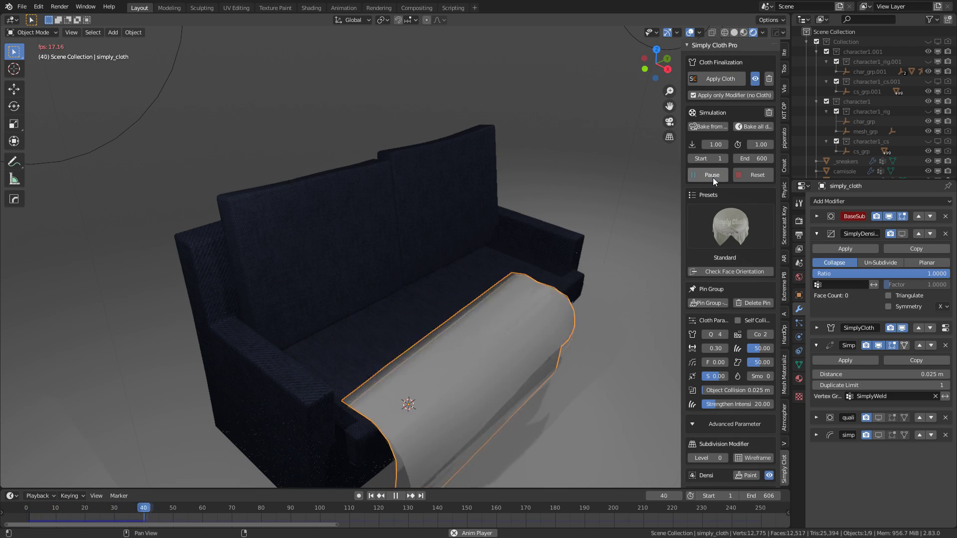
{"action": "left_click", "coordinate": [751, 176]}
Activate Simply Cloth collision on the floor beneath the couch
{"action": "middle_click_drag", "start_coordinate": [570, 287], "coordinate": [558, 312]}
{"action": "key", "text": "ctrl+z"}
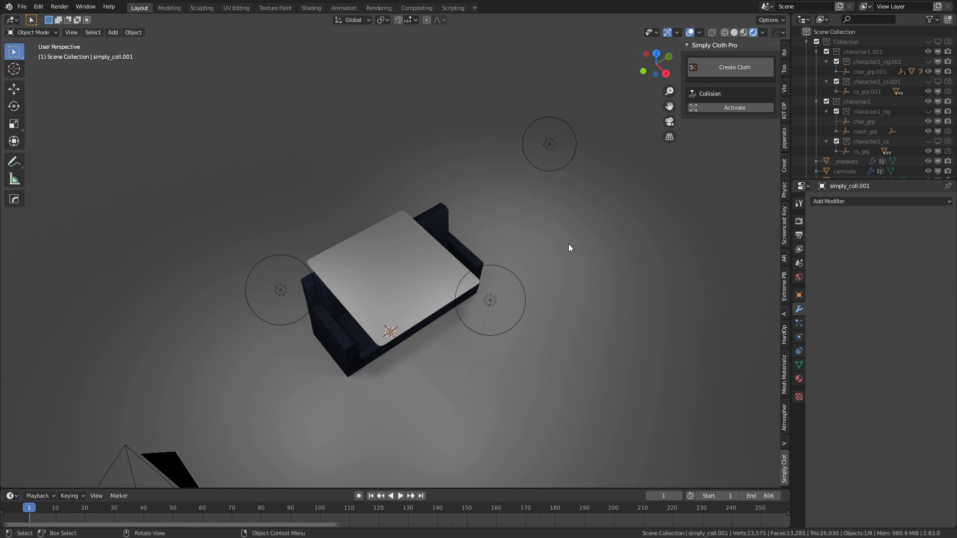
{"action": "left_click", "coordinate": [735, 107]}
{"action": "scroll", "coordinate": [591, 229], "scroll_direction": "up", "scroll_amount": 5}
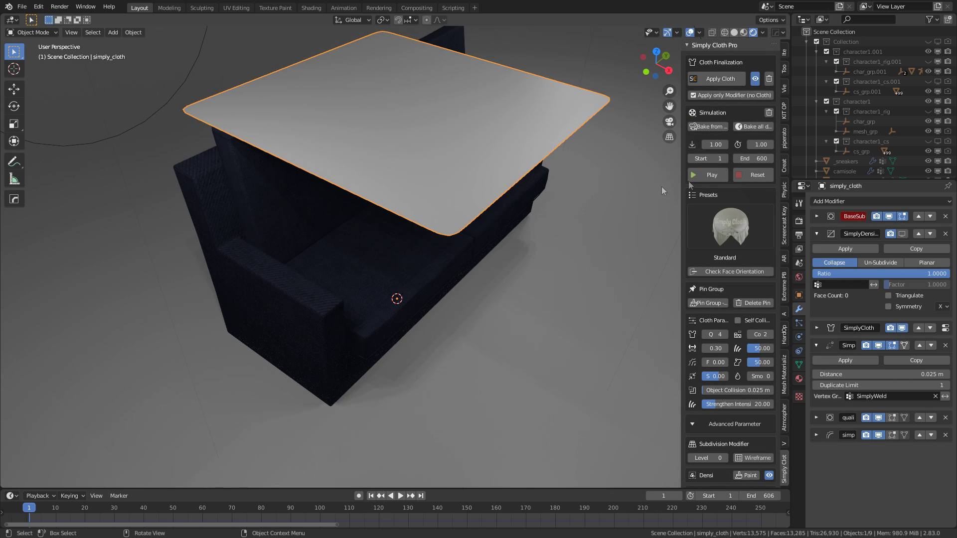
Play the cloth simulation, pause it at frame 20, and inspect the cloth's quality subdivision modifier settings
{"action": "left_click", "coordinate": [707, 175]}
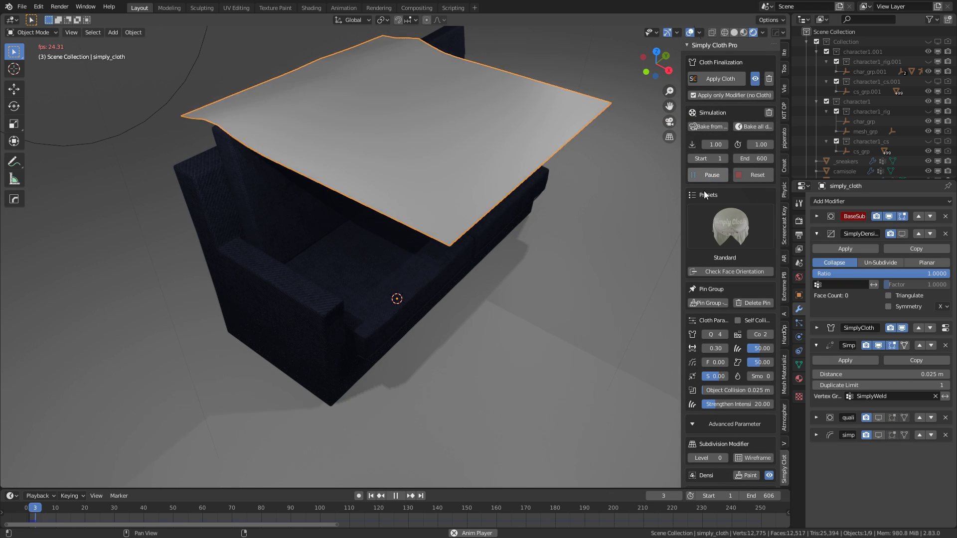
{"action": "left_click", "coordinate": [705, 175]}
{"action": "middle_click_drag", "start_coordinate": [479, 260], "coordinate": [448, 248]}
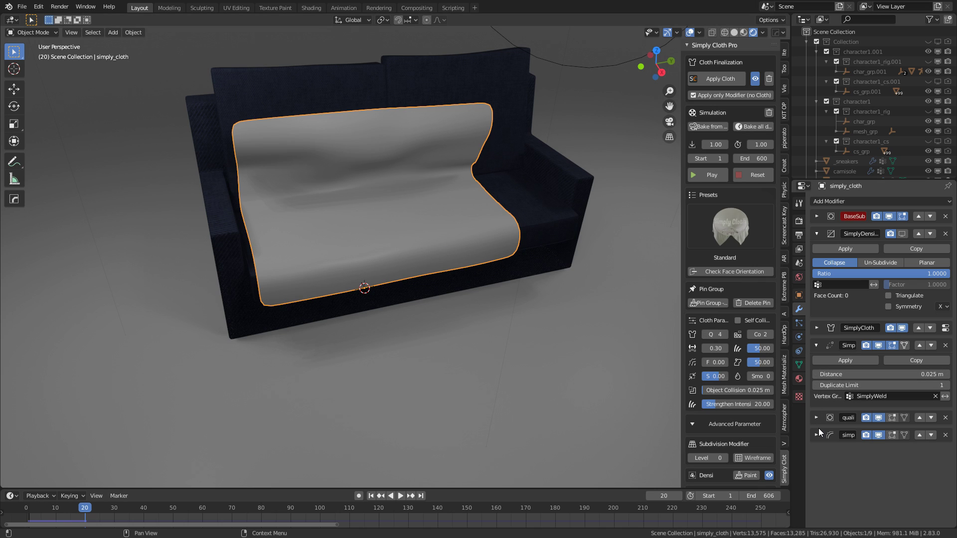
{"action": "left_click", "coordinate": [828, 419]}
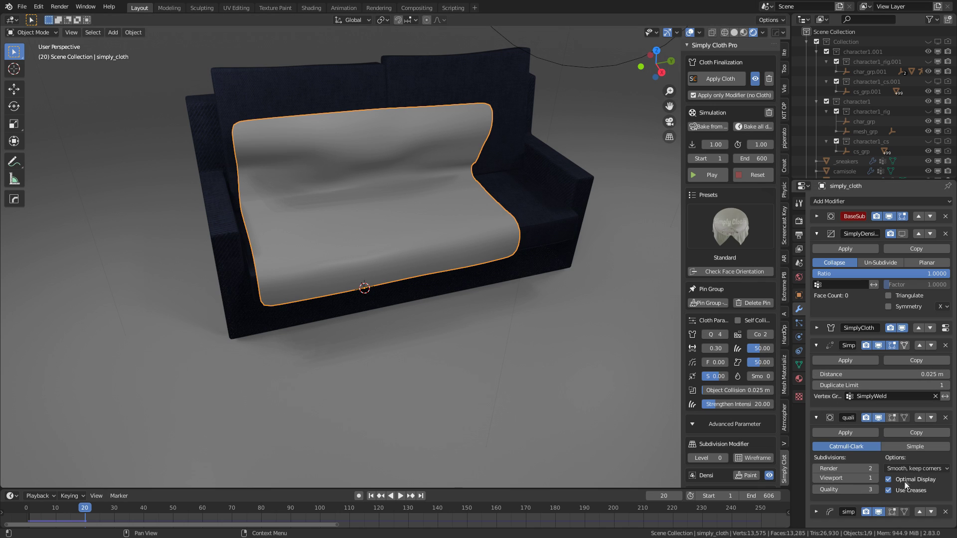
{"action": "left_click", "coordinate": [817, 418]}
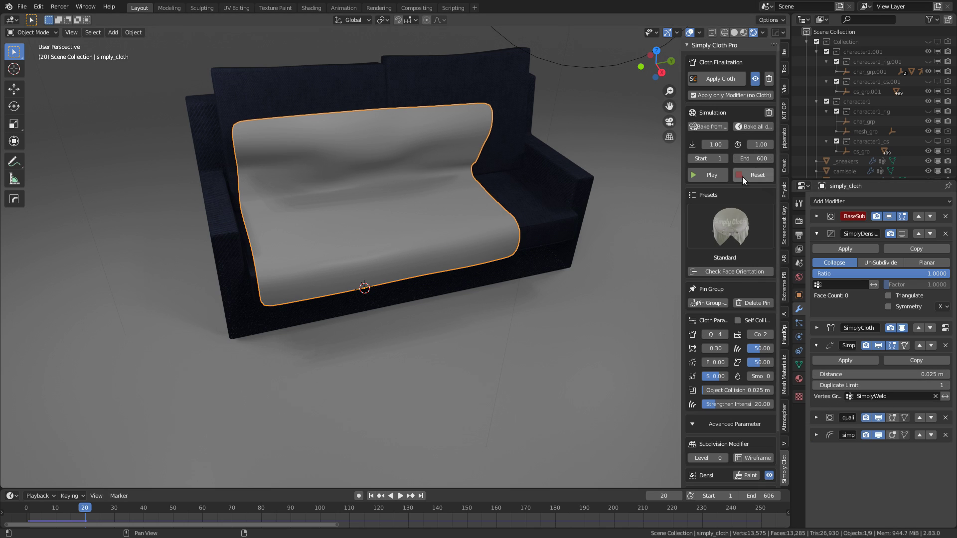
Reset and replay the cloth simulation, pause it at frame 13, and examine how the cloth drapes over the couch
{"action": "left_click", "coordinate": [743, 175]}
{"action": "middle_click_drag", "start_coordinate": [507, 191], "coordinate": [619, 185]}
{"action": "left_click", "coordinate": [700, 175]}
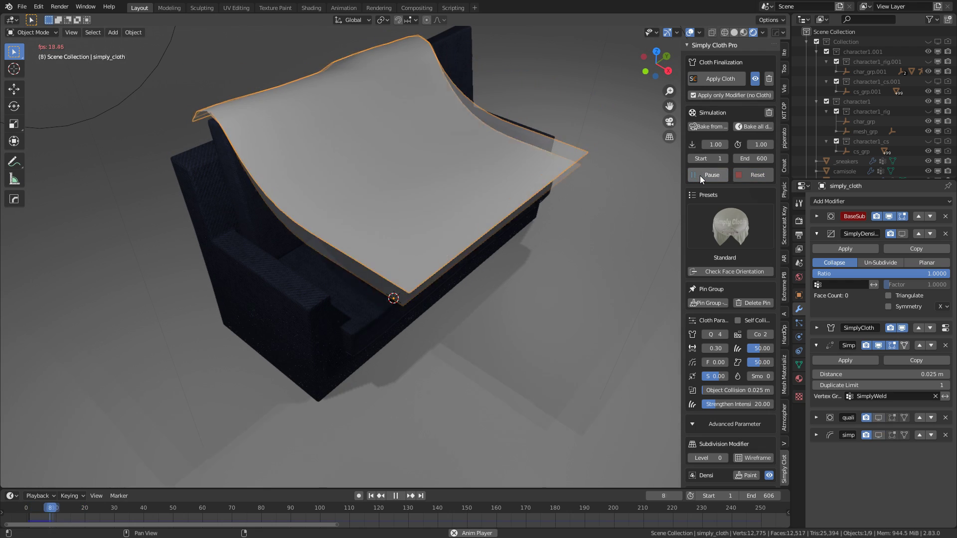
{"action": "left_click", "coordinate": [700, 176]}
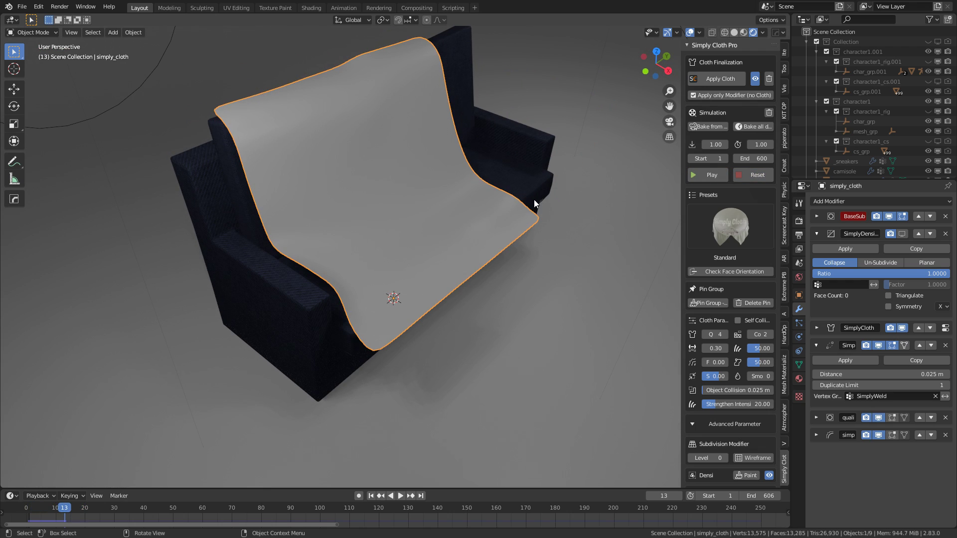
{"action": "middle_click_drag", "start_coordinate": [534, 200], "coordinate": [458, 260]}
{"action": "left_click", "coordinate": [417, 227]}
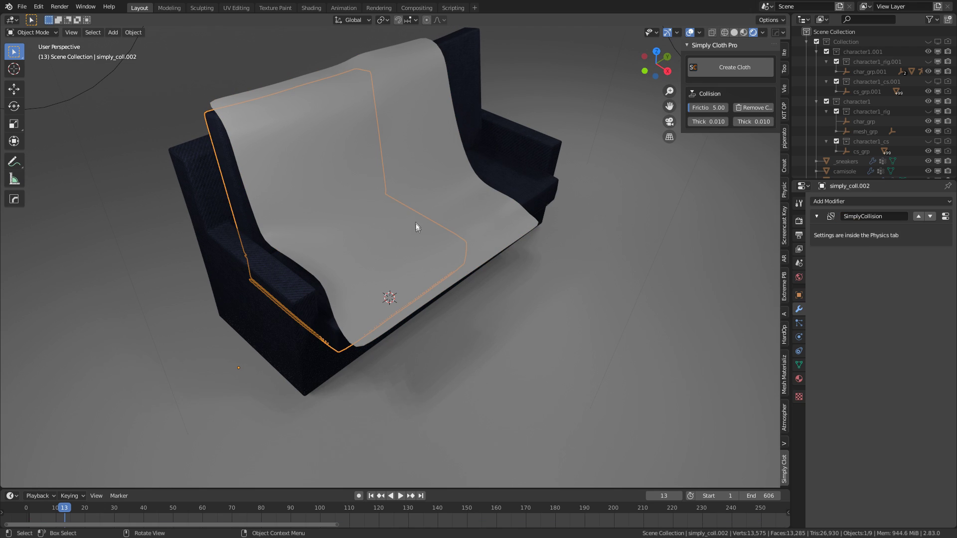
{"action": "left_click", "coordinate": [428, 157]}
{"action": "key", "text": "KP_Decimal"}
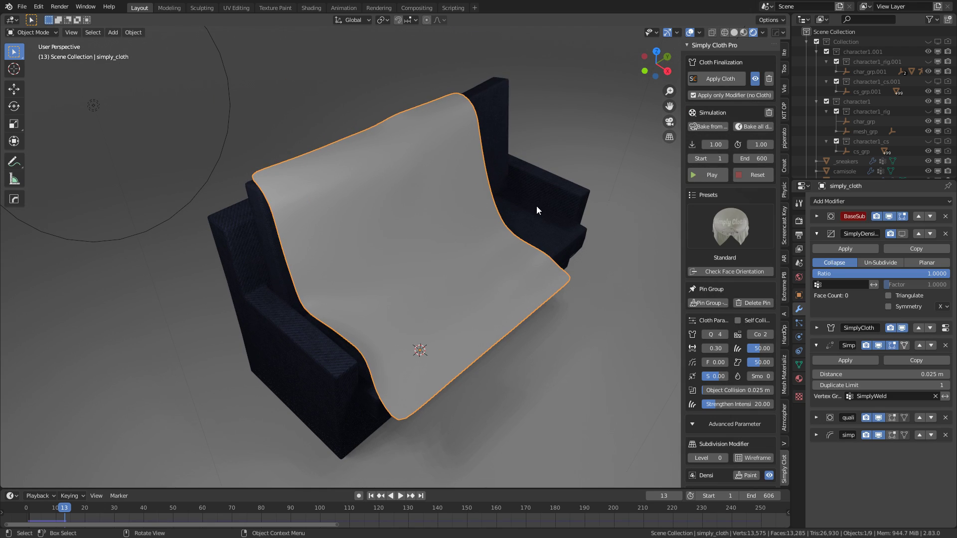
Reset the simulation and rotate the cloth mesh 19° around the Z axis in Edit Mode
{"action": "left_click", "coordinate": [741, 175]}
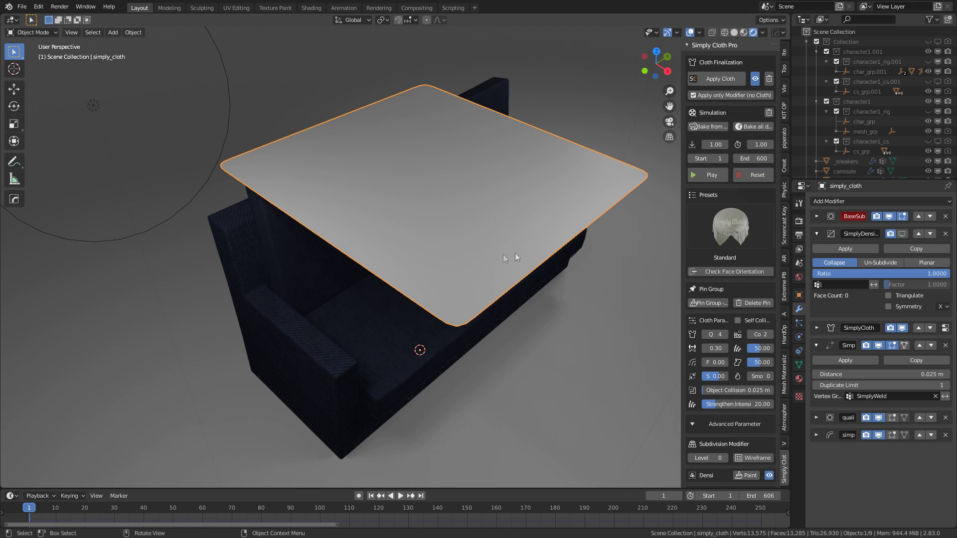
{"action": "key", "text": "Tab"}
{"action": "key", "text": "r"}
{"action": "key", "text": "z"}
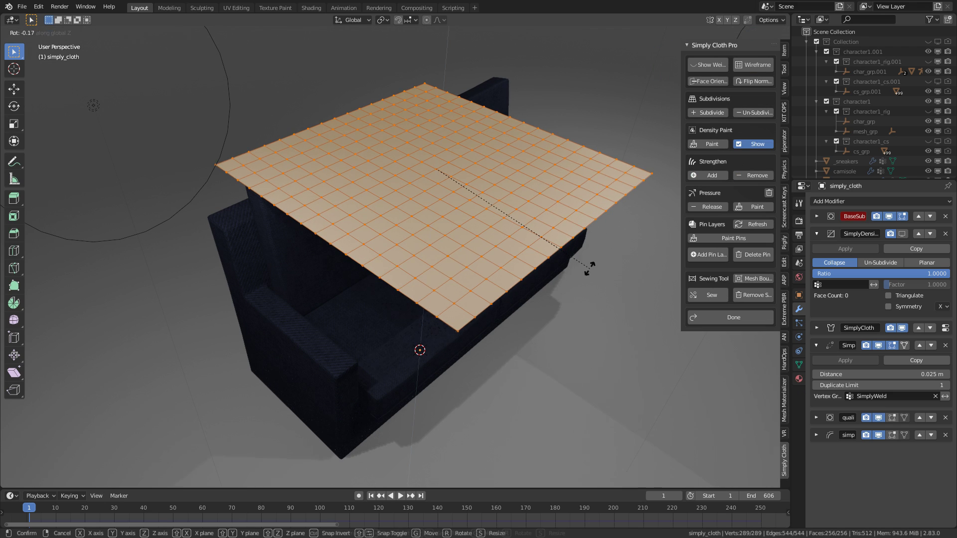
{"action": "left_click", "coordinate": [622, 223]}
Move the cloth mesh horizontally, with Z locked, so it overhangs the couch's near armrest, and return to Object Mode
{"action": "key", "text": "g"}
{"action": "key", "text": "shift+z"}
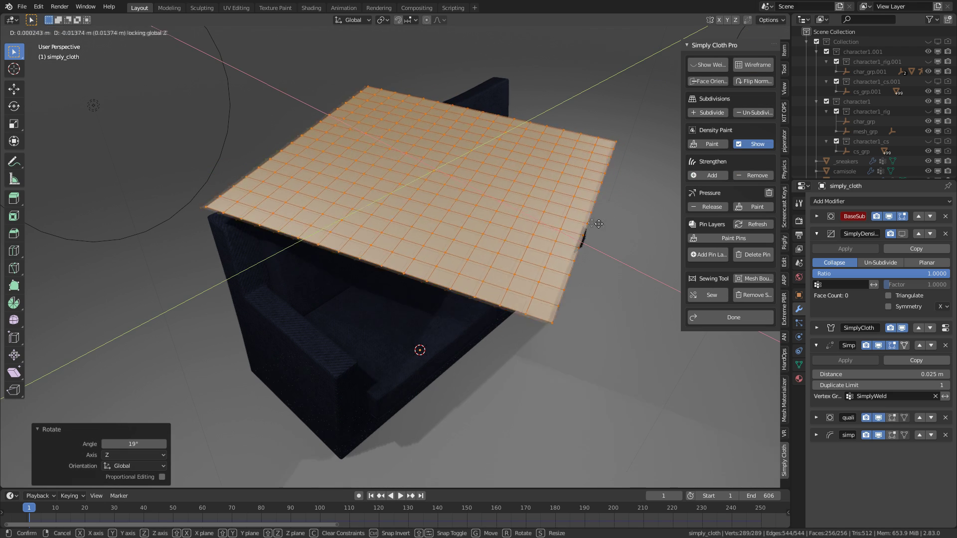
{"action": "left_click", "coordinate": [532, 220]}
{"action": "key", "text": "Tab"}
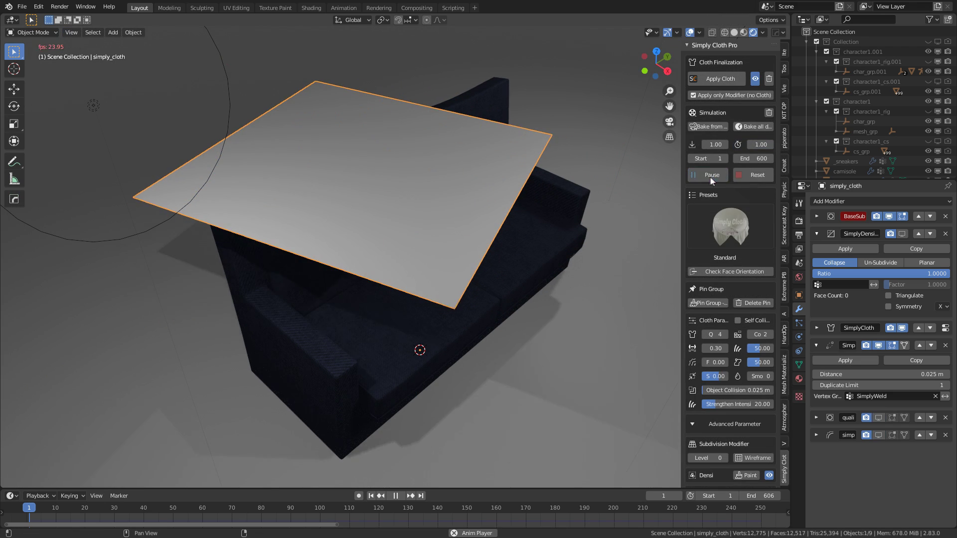
Play the cloth simulation, pause it at frame 45, and inspect the gap between cloth and backrest from the side
{"action": "left_click", "coordinate": [708, 175]}
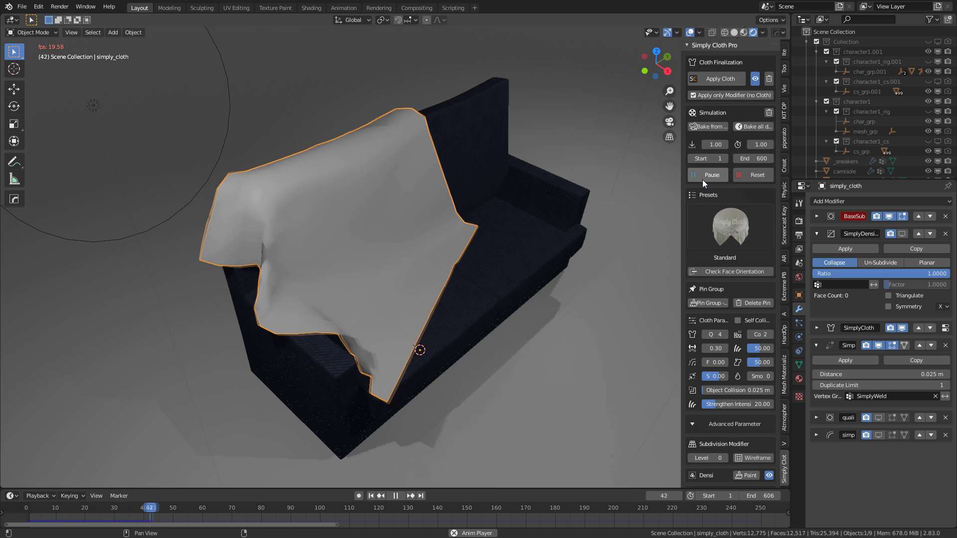
{"action": "left_click", "coordinate": [702, 178]}
{"action": "middle_click_drag", "start_coordinate": [565, 271], "coordinate": [420, 257]}
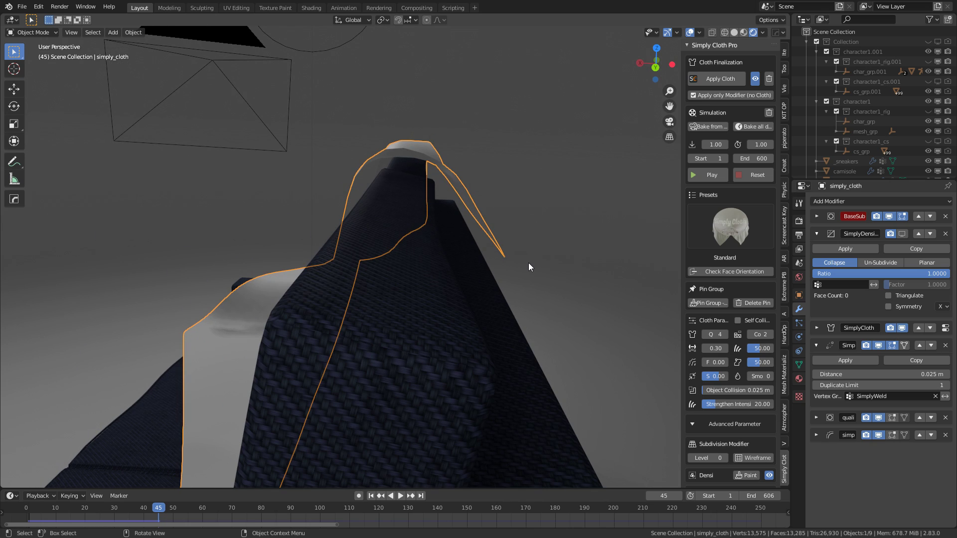
Set the cloth's Object Collision distance to 0.01 m
{"action": "left_click", "coordinate": [732, 392]}
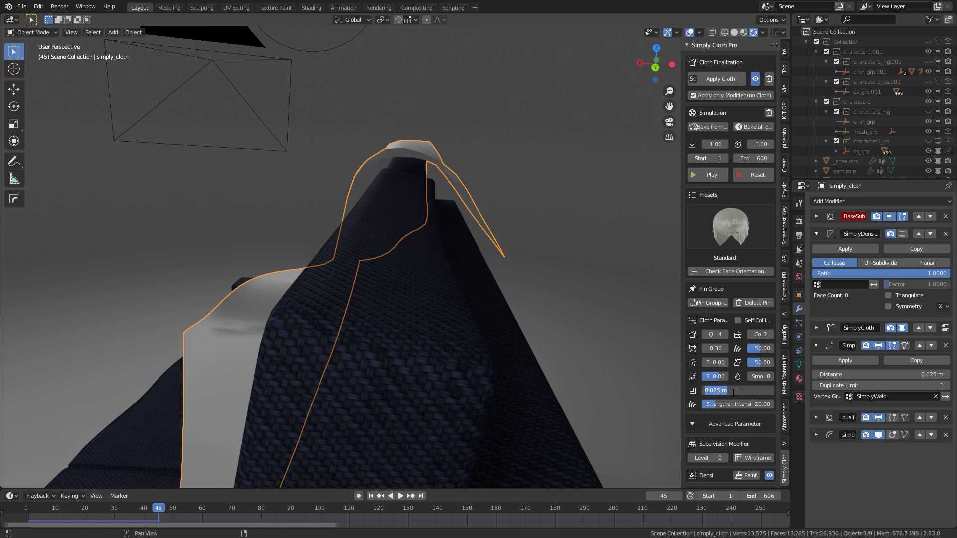
{"action": "key", "text": "BackSpace"}
{"action": "key", "text": "Return"}
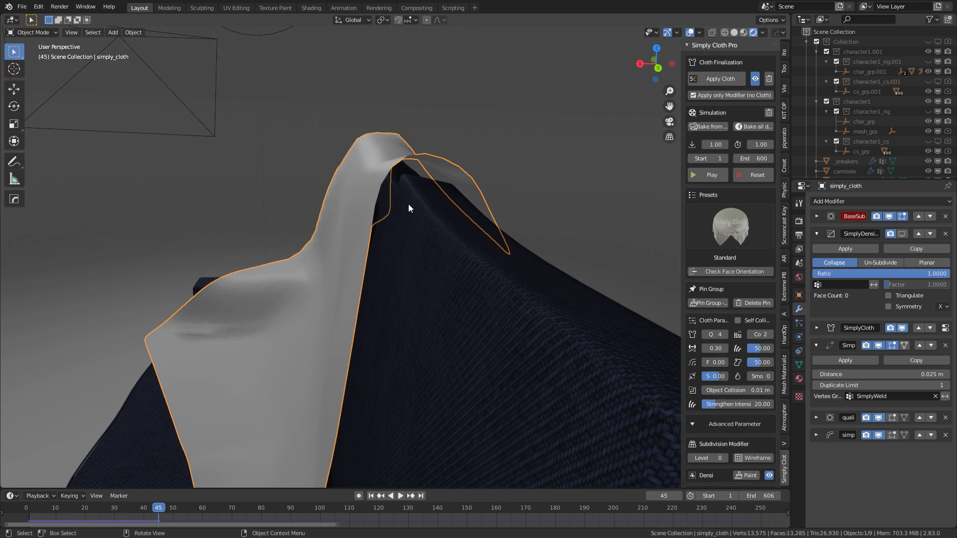
Set both collision thickness values of the uncovered couch cushion section to 0.005
{"action": "left_click", "coordinate": [409, 205]}
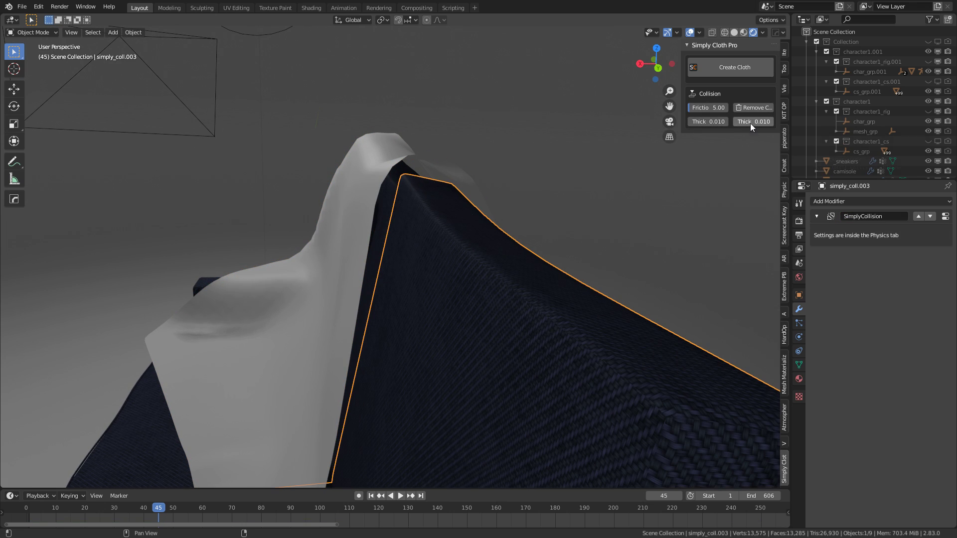
{"action": "left_click", "coordinate": [719, 121]}
{"action": "type", "text": "0.005"}
{"action": "left_click", "coordinate": [758, 121]}
{"action": "type", "text": "0.005"}
{"action": "key", "text": "Return"}
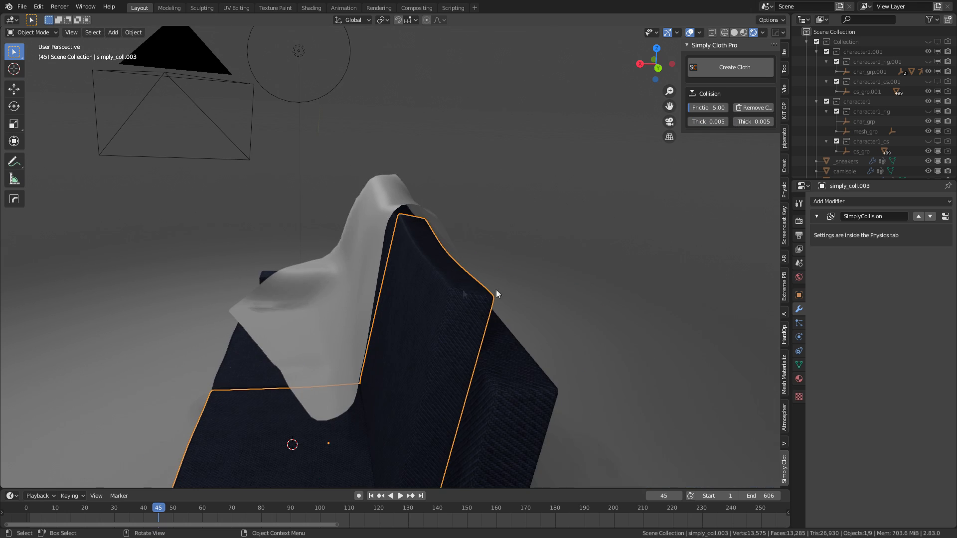
Check the collision settings of the cushion section under the cloth and of the couch frame
{"action": "middle_click_drag", "start_coordinate": [495, 289], "coordinate": [393, 333]}
{"action": "left_click", "coordinate": [398, 333]}
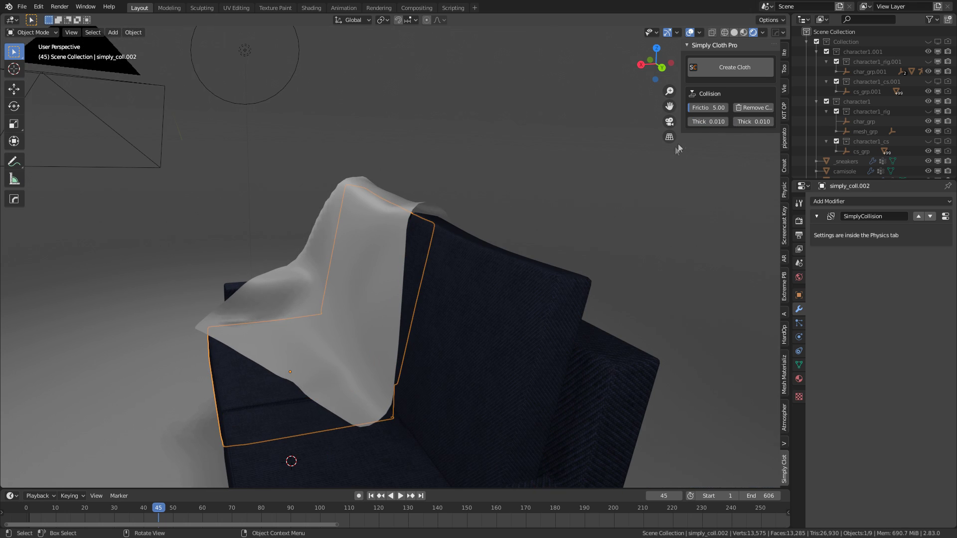
{"action": "key", "text": "ctrl+z"}
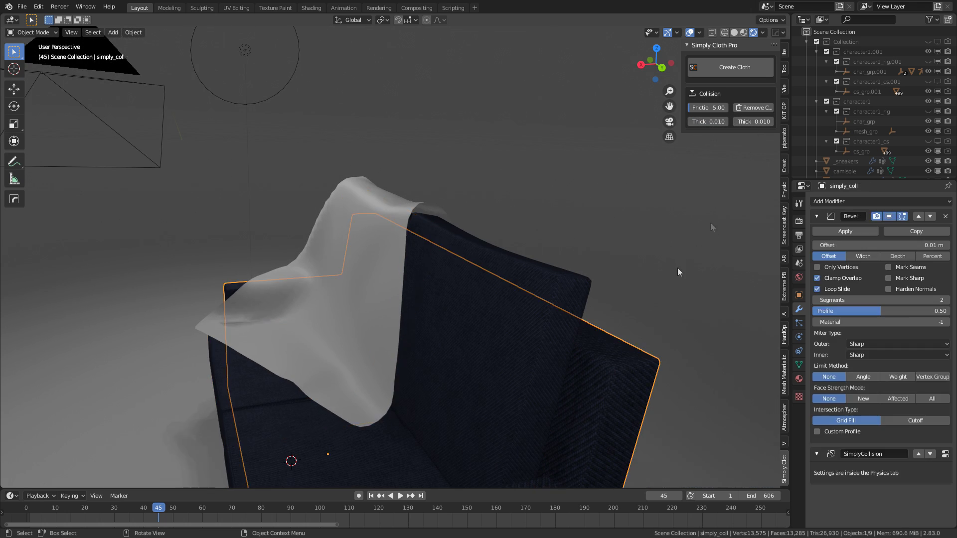
Select the cloth, reset and replay its simulation, pause at frame 27, and examine the drape from the front
{"action": "left_click", "coordinate": [384, 299]}
{"action": "left_click", "coordinate": [755, 176]}
{"action": "left_click", "coordinate": [712, 175]}
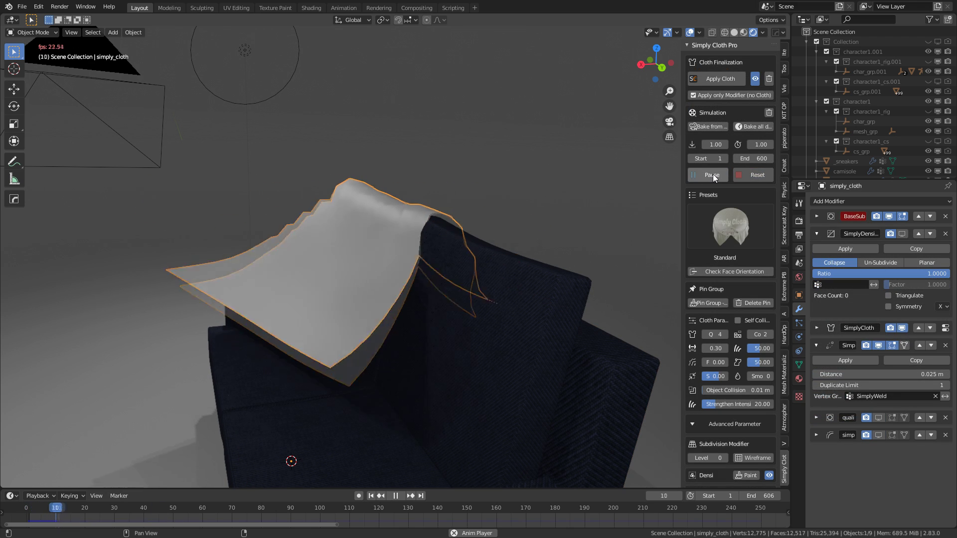
{"action": "left_click", "coordinate": [713, 175]}
{"action": "middle_click_drag", "start_coordinate": [603, 209], "coordinate": [477, 293]}
{"action": "scroll", "coordinate": [480, 298], "scroll_direction": "down", "scroll_amount": 4}
{"action": "middle_click_drag", "start_coordinate": [474, 252], "coordinate": [411, 266]}
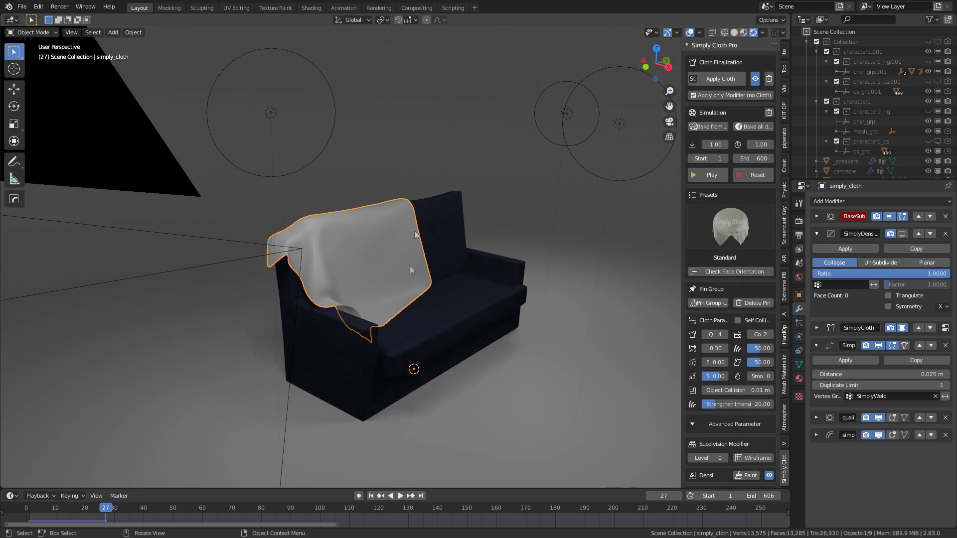
Scale the cloth mesh up by 1.354 in Edit Mode and reset the simulation
{"action": "middle_click_drag", "start_coordinate": [378, 227], "coordinate": [373, 269]}
{"action": "key", "text": "Tab"}
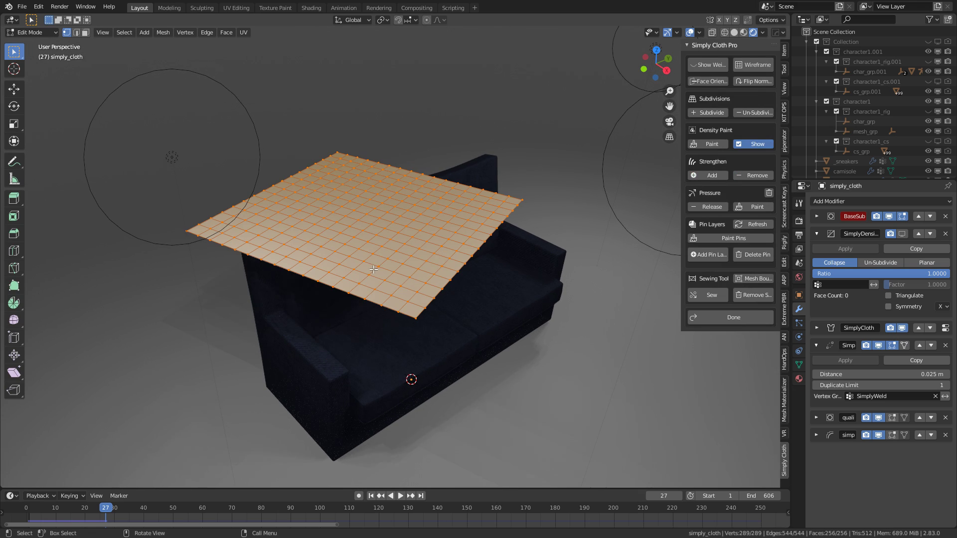
{"action": "key", "text": "Tab"}
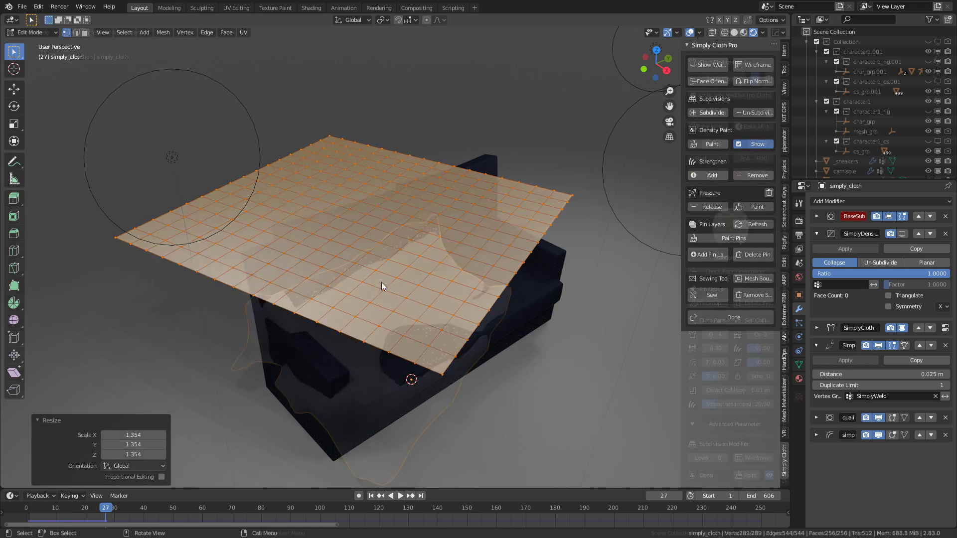
{"action": "left_click", "coordinate": [748, 176]}
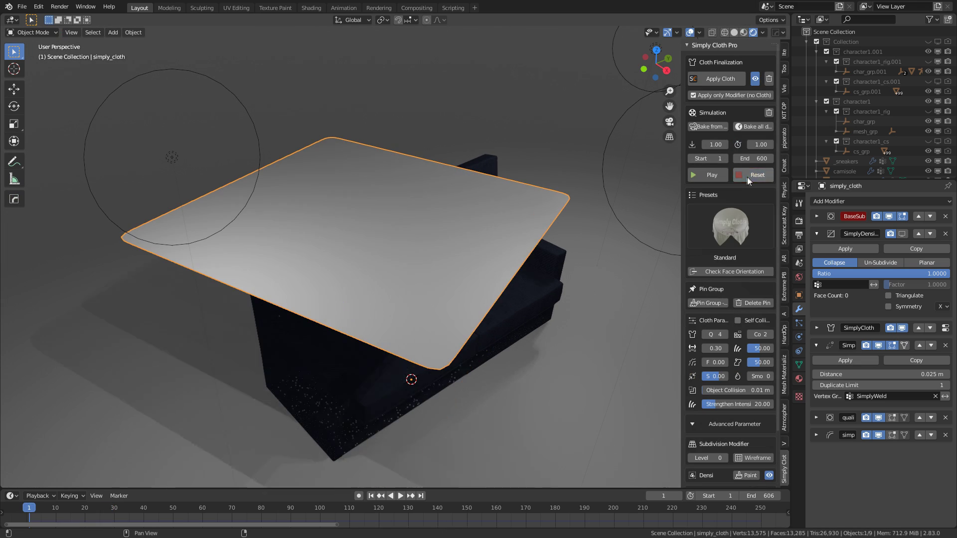
Play the enlarged cloth's simulation, pause it at frame 34, and view the drape from a lower angle
{"action": "left_click", "coordinate": [706, 177]}
{"action": "left_click", "coordinate": [705, 181]}
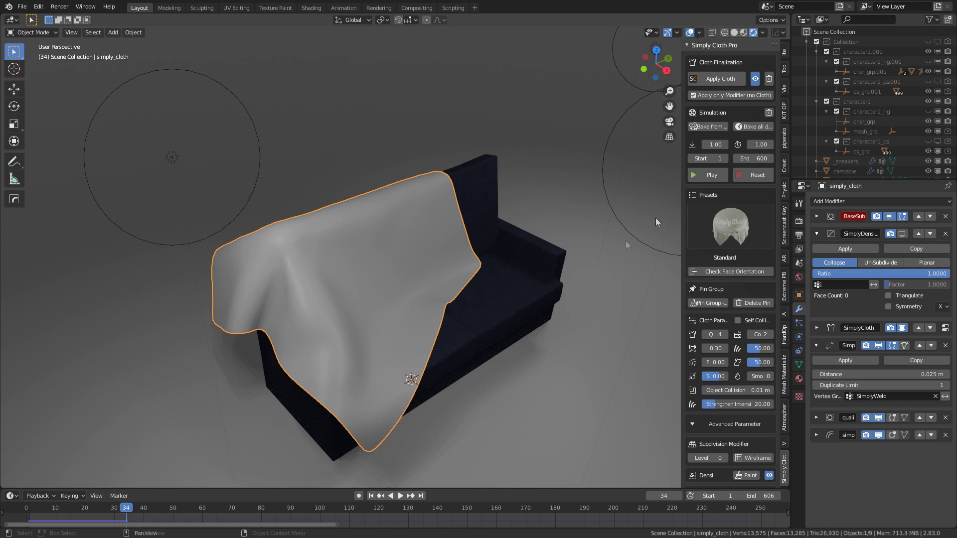
{"action": "middle_click_drag", "start_coordinate": [528, 284], "coordinate": [455, 301]}
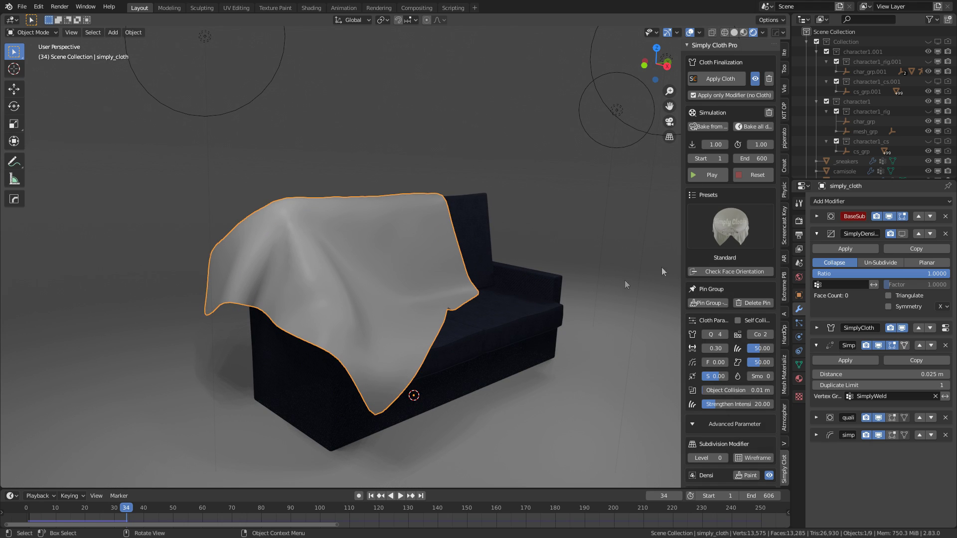
Try the Cotton preset on the cloth, replaying the simulation from the start and pausing at frame 42
{"action": "left_click", "coordinate": [726, 232]}
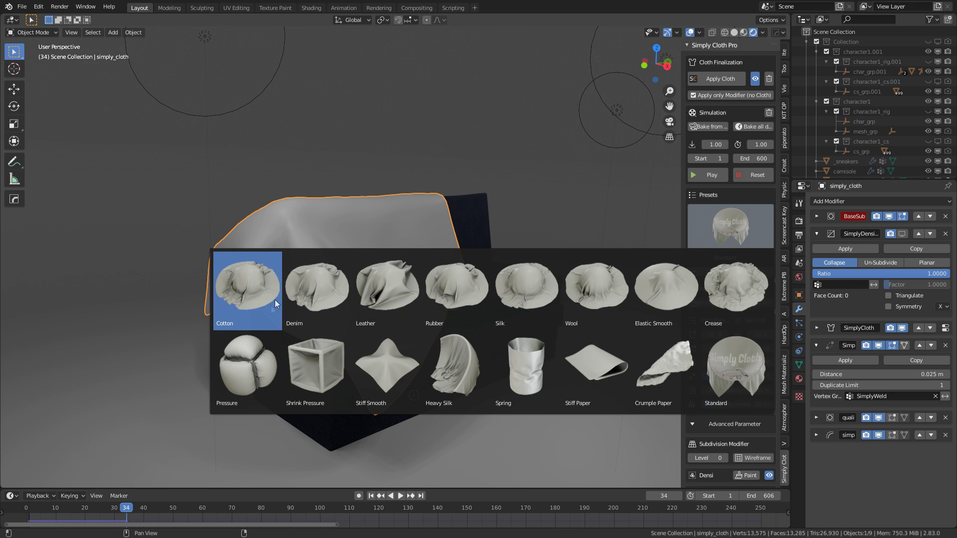
{"action": "left_click", "coordinate": [258, 292]}
{"action": "left_click", "coordinate": [758, 175]}
{"action": "left_click", "coordinate": [714, 176]}
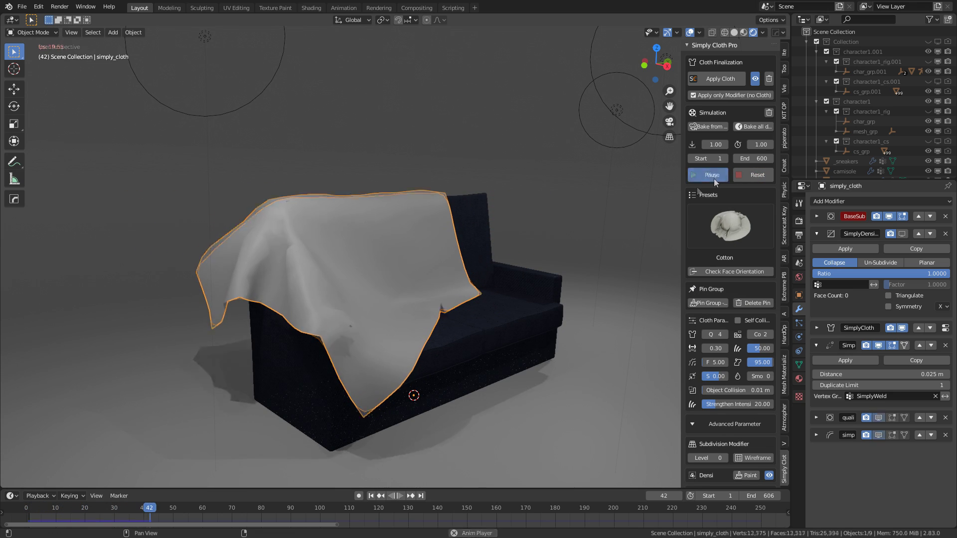
{"action": "left_click", "coordinate": [713, 175]}
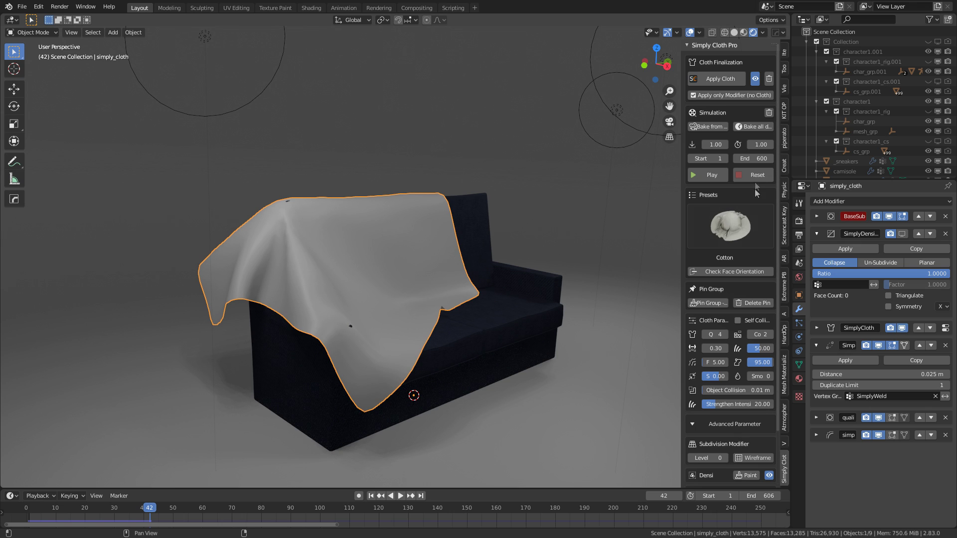
Try the Leather preset on the cloth, replaying and pausing the simulation to examine its stiffer drape
{"action": "left_click", "coordinate": [758, 175]}
{"action": "left_click", "coordinate": [731, 225]}
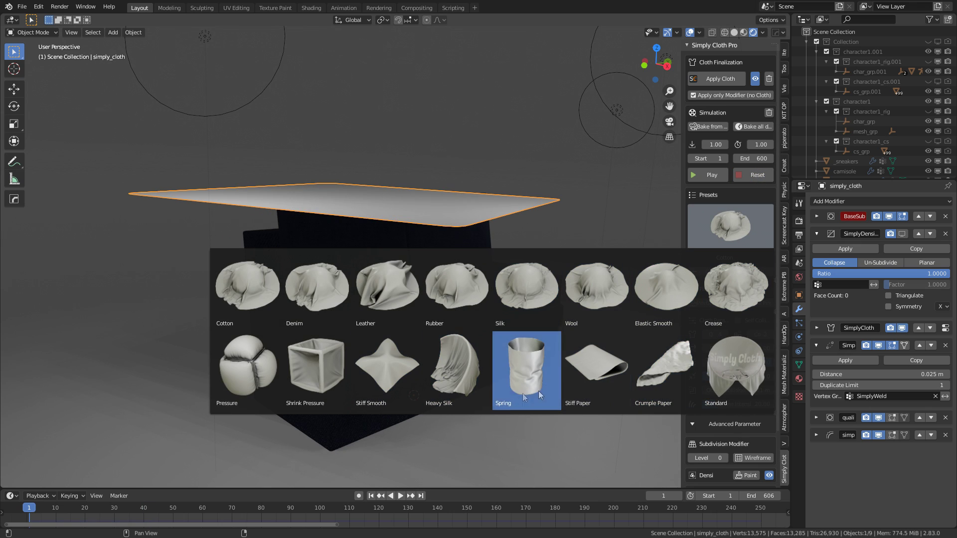
{"action": "left_click", "coordinate": [397, 299]}
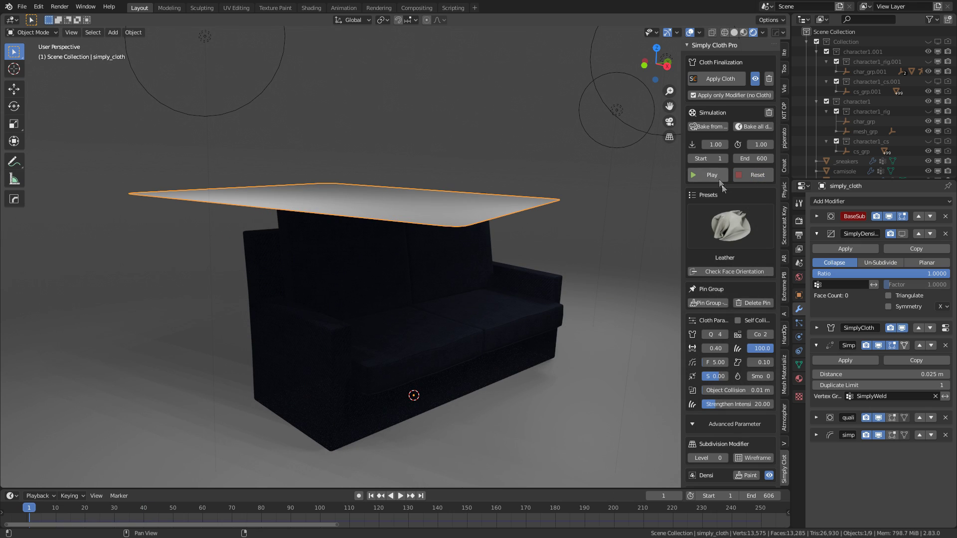
{"action": "left_click", "coordinate": [712, 175]}
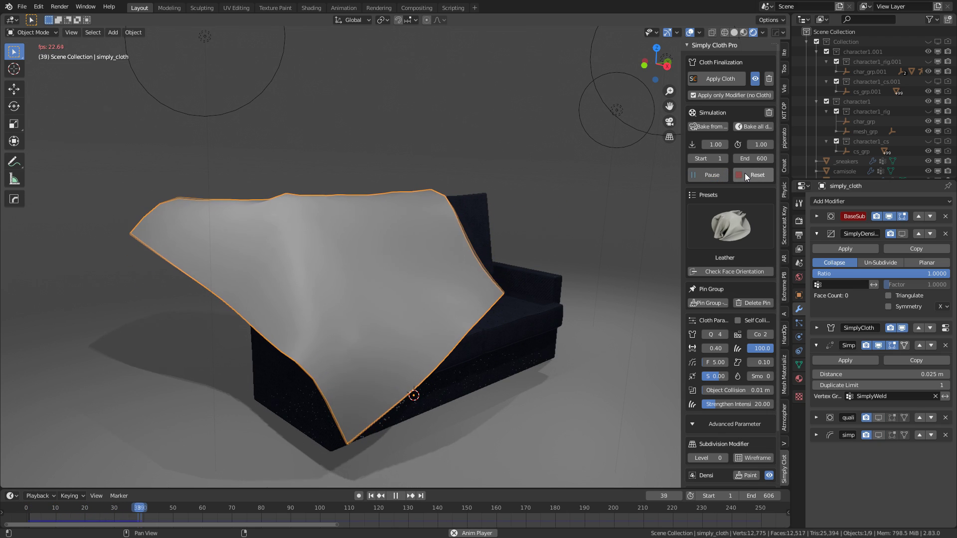
{"action": "key", "text": "space"}
{"action": "middle_click_drag", "start_coordinate": [477, 315], "coordinate": [532, 298]}
Try the Heavy Silk preset on the cloth, replay the simulation to frame 37, and inspect the folds around the couch
{"action": "left_click", "coordinate": [758, 175]}
{"action": "left_click", "coordinate": [724, 234]}
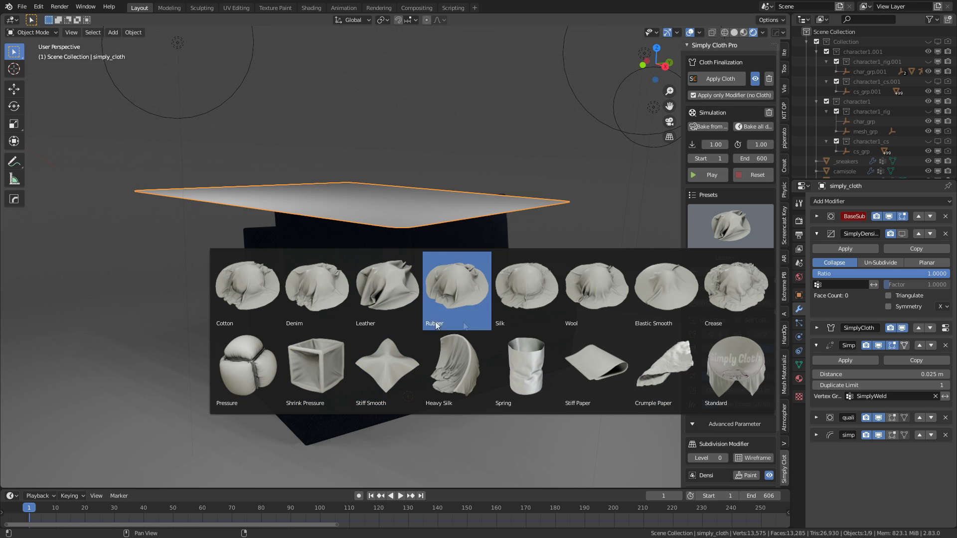
{"action": "left_click", "coordinate": [451, 369]}
{"action": "left_click", "coordinate": [714, 175]}
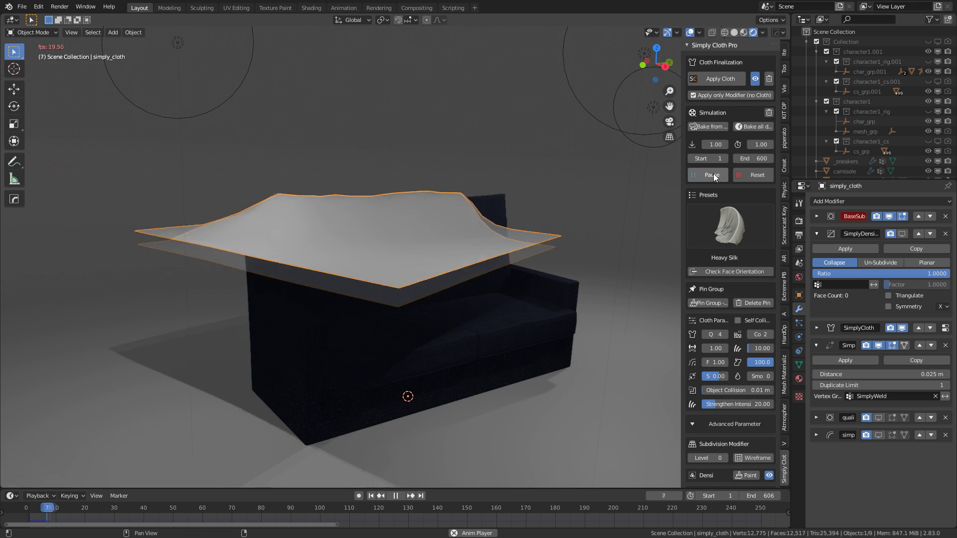
{"action": "left_click", "coordinate": [714, 176]}
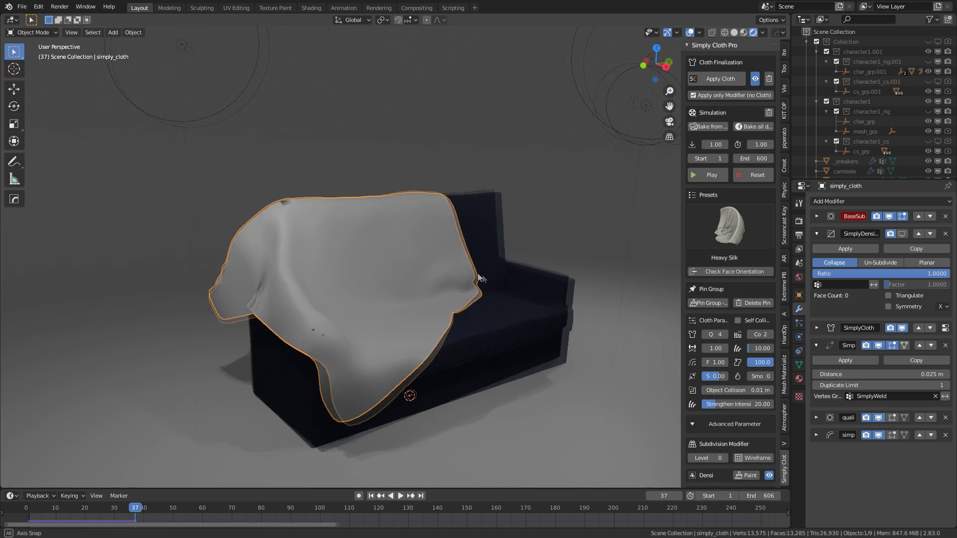
{"action": "middle_click_drag", "start_coordinate": [598, 279], "coordinate": [499, 286]}
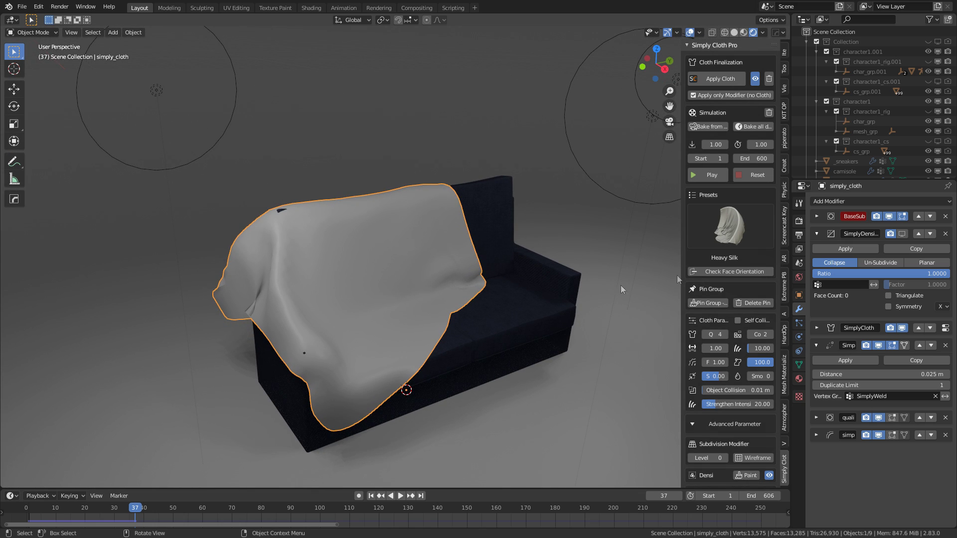
{"action": "middle_click_drag", "start_coordinate": [409, 293], "coordinate": [358, 277]}
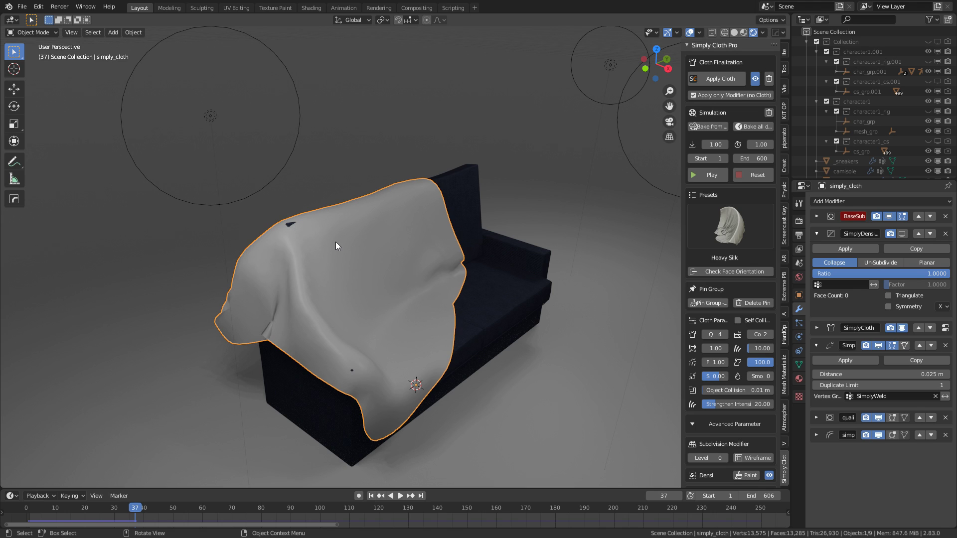
Apply the Wool preset to the cloth, replay the simulation to frame 41, and view the drape from above
{"action": "left_click", "coordinate": [750, 175]}
{"action": "left_click", "coordinate": [729, 225]}
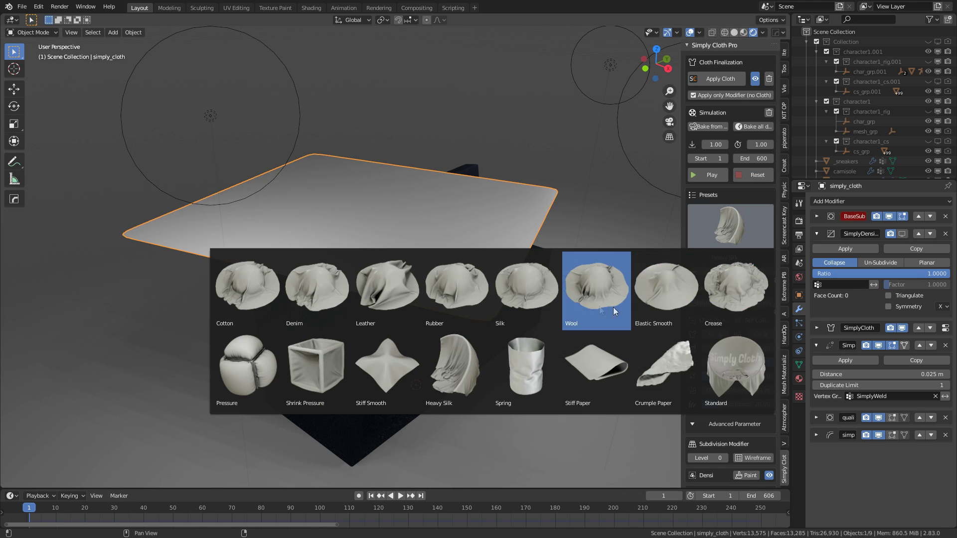
{"action": "left_click", "coordinate": [597, 287]}
{"action": "left_click", "coordinate": [711, 175]}
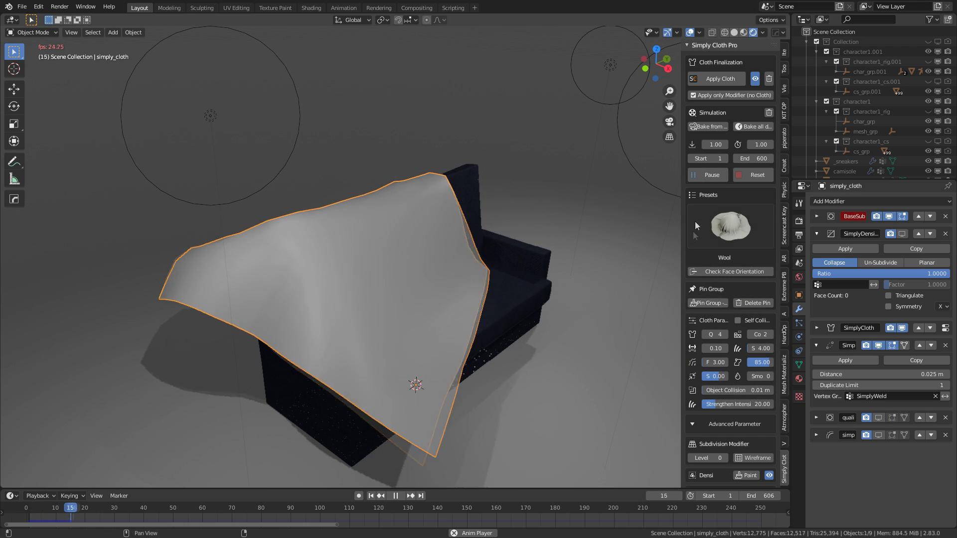
{"action": "left_click", "coordinate": [709, 176]}
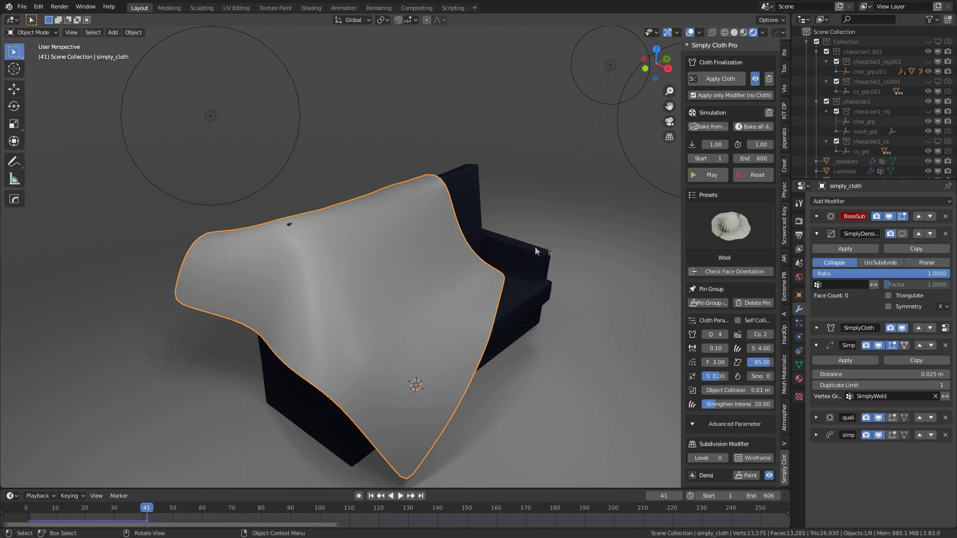
{"action": "middle_click_drag", "start_coordinate": [505, 282], "coordinate": [486, 344]}
{"action": "scroll", "coordinate": [564, 279], "scroll_direction": "down", "scroll_amount": 3}
{"action": "scroll", "coordinate": [524, 296], "scroll_direction": "up", "scroll_amount": 3}
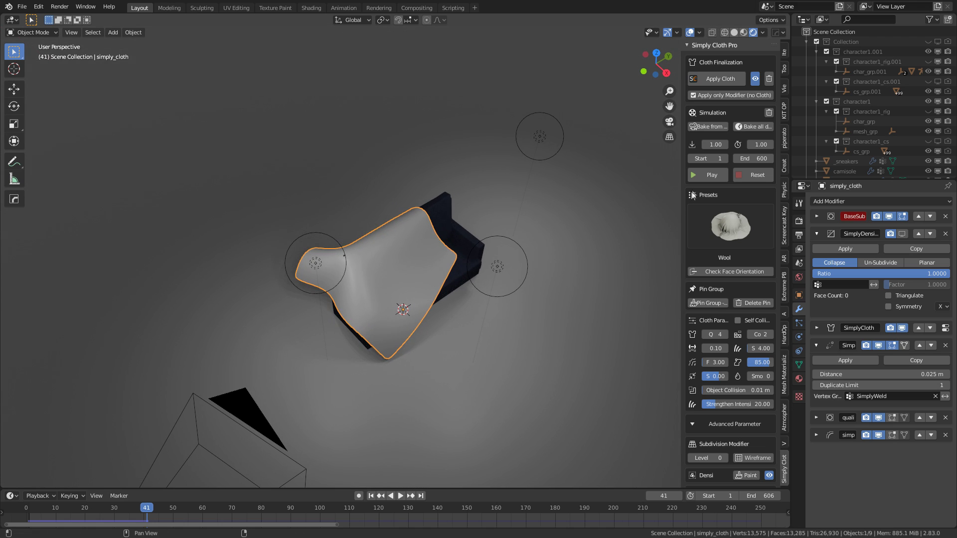
Reset the simulation, scale the whole cloth mesh to about 0.922 and move it about 0.22 m along Y
{"action": "left_click", "coordinate": [744, 175]}
{"action": "key", "text": "Tab"}
{"action": "key", "text": "s"}
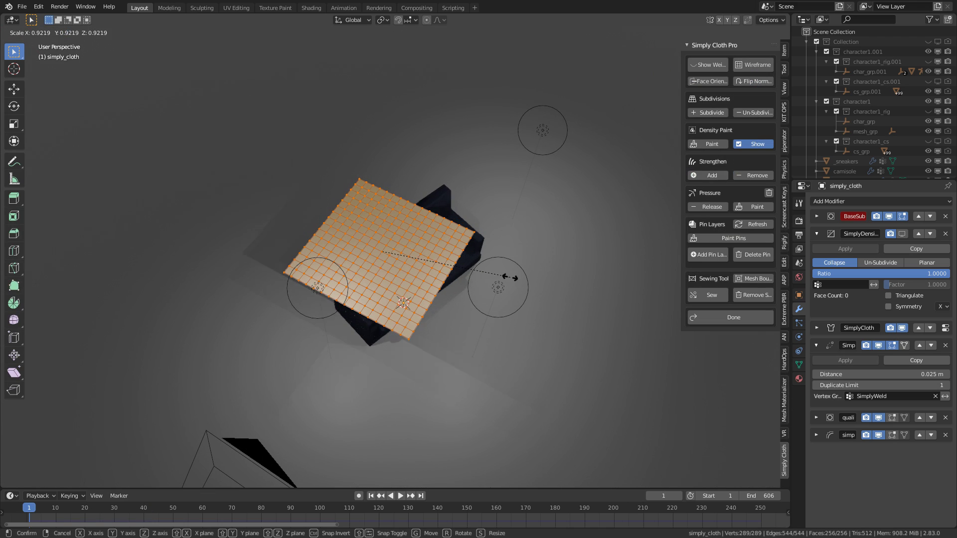
{"action": "left_click", "coordinate": [512, 274]}
{"action": "key", "text": "g"}
{"action": "key", "text": "y"}
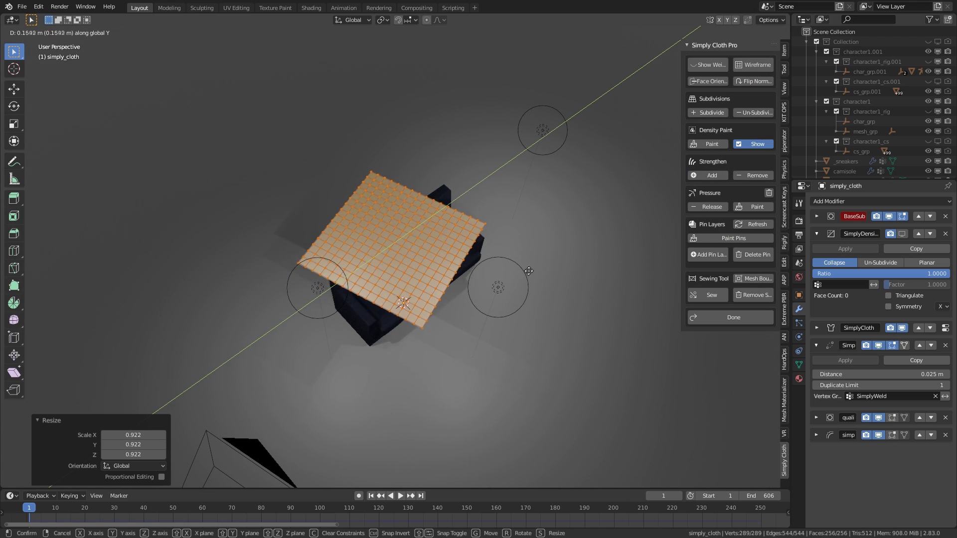
{"action": "left_click", "coordinate": [532, 270]}
Rotate the cloth mesh about -13.4° around the Z axis to align it better with the couch
{"action": "key", "text": "r"}
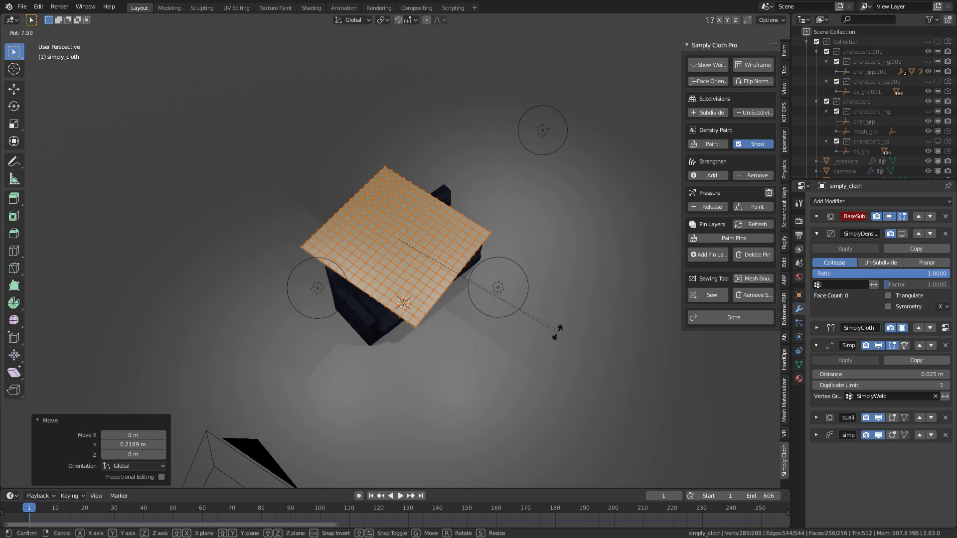
{"action": "key", "text": "z"}
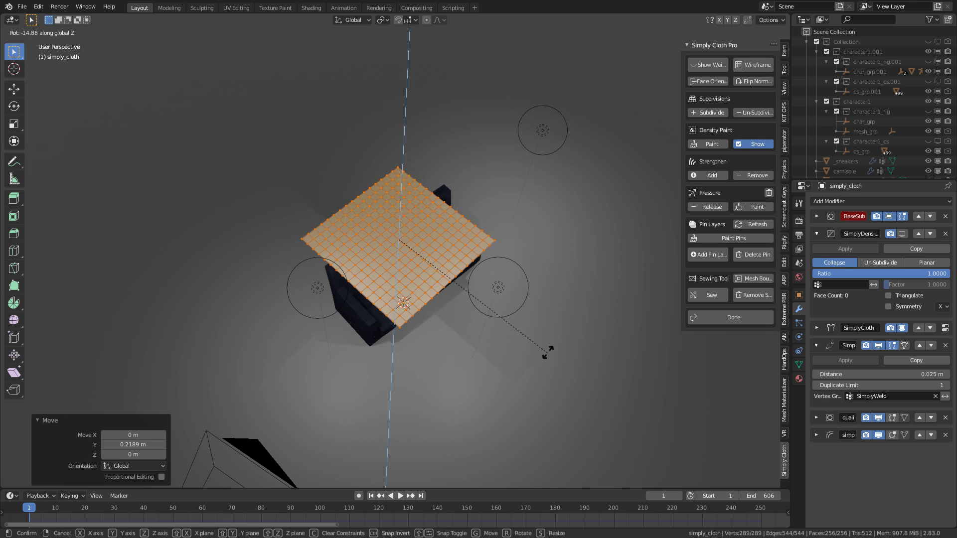
{"action": "left_click", "coordinate": [551, 348]}
{"action": "key", "text": "g"}
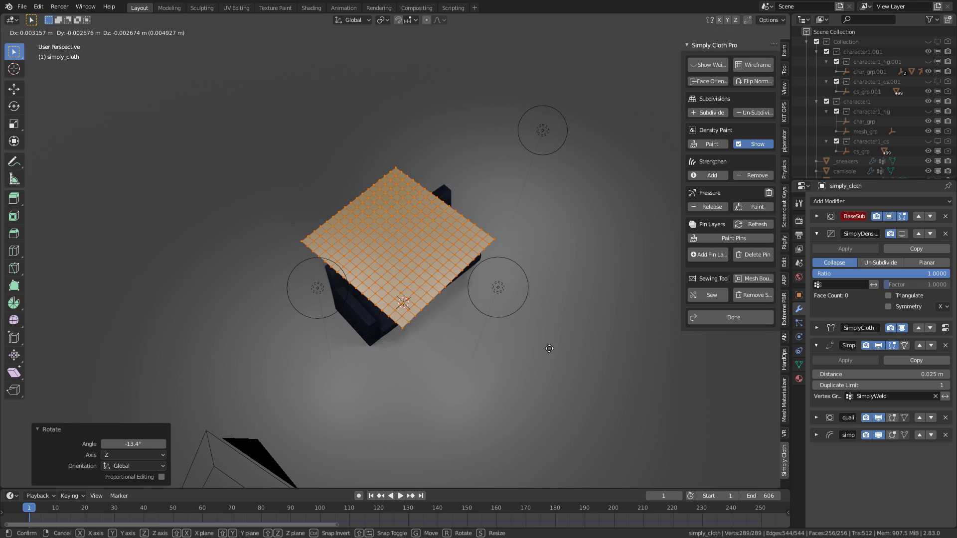
{"action": "key", "text": "Escape"}
{"action": "middle_click_drag", "start_coordinate": [549, 342], "coordinate": [561, 296]}
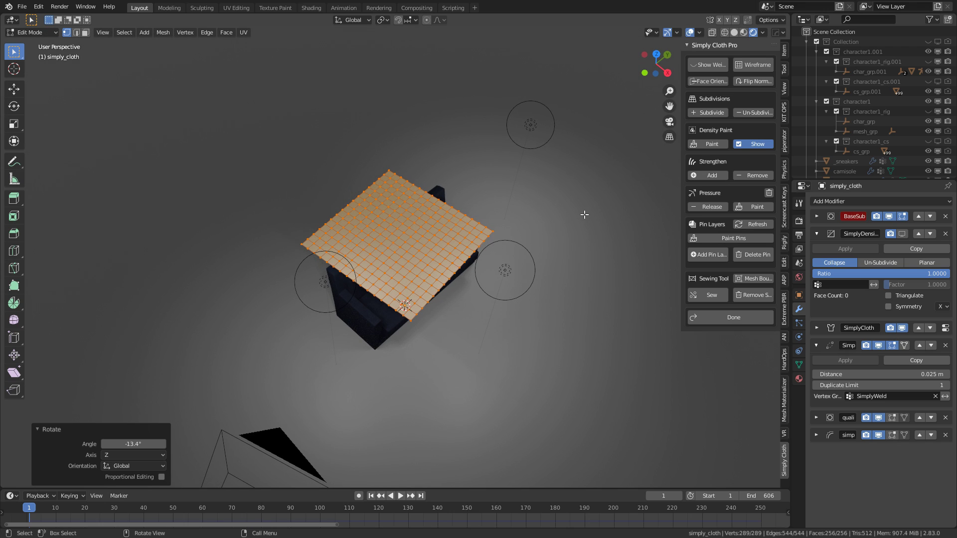
Replay the Wool simulation from object mode, pause it at frame 40 and inspect the drape from the couch's front
{"action": "key", "text": "Tab"}
{"action": "left_click", "coordinate": [712, 175]}
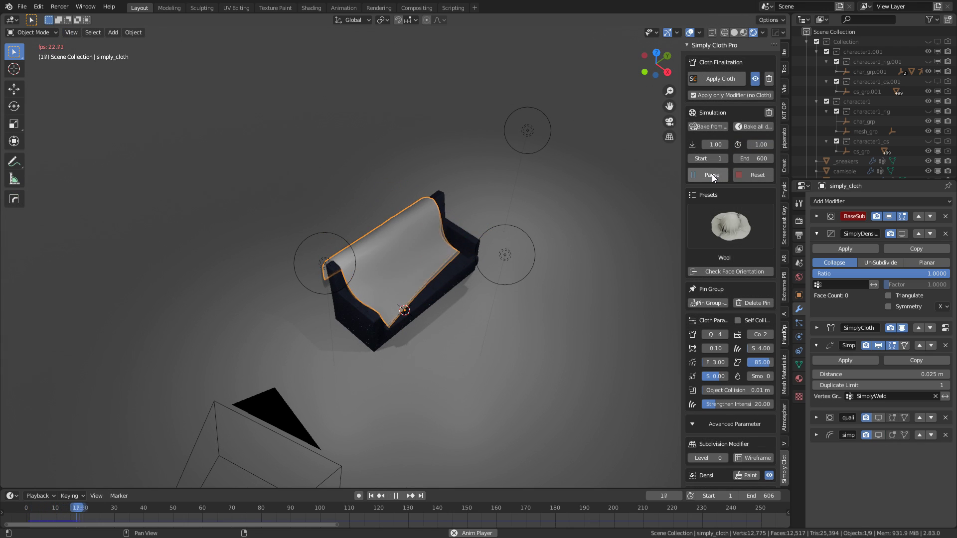
{"action": "left_click", "coordinate": [711, 178]}
{"action": "middle_click_drag", "start_coordinate": [574, 210], "coordinate": [429, 256]}
{"action": "scroll", "coordinate": [499, 250], "scroll_direction": "up", "scroll_amount": 4}
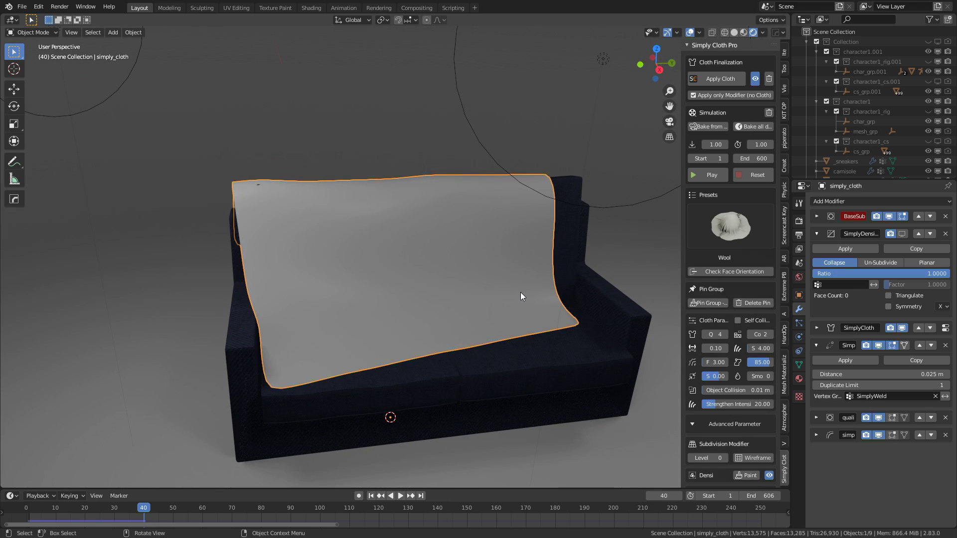
Apply the Cotton preset to the cloth, then reset the simulation and shift the cloth along Y to overhang the armrest
{"action": "left_click", "coordinate": [733, 227]}
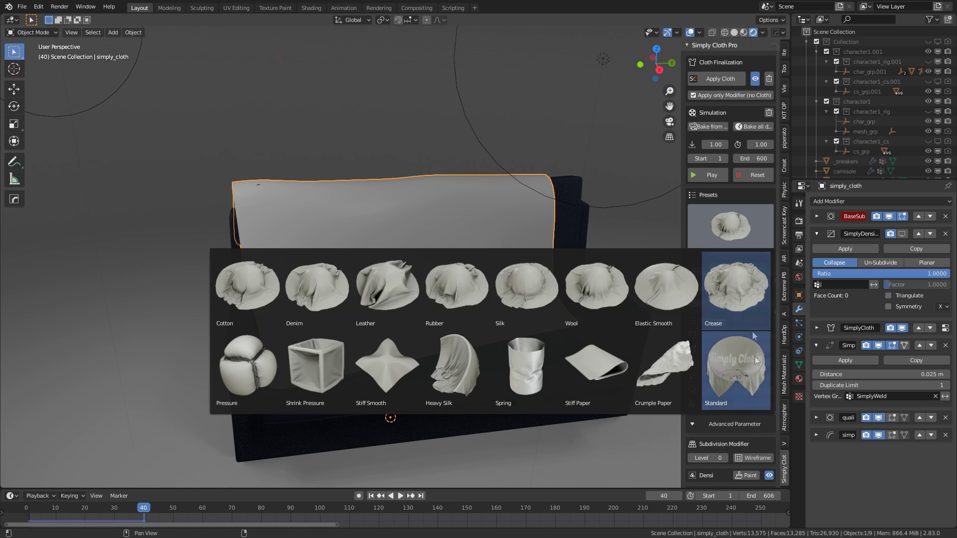
{"action": "left_click", "coordinate": [264, 301]}
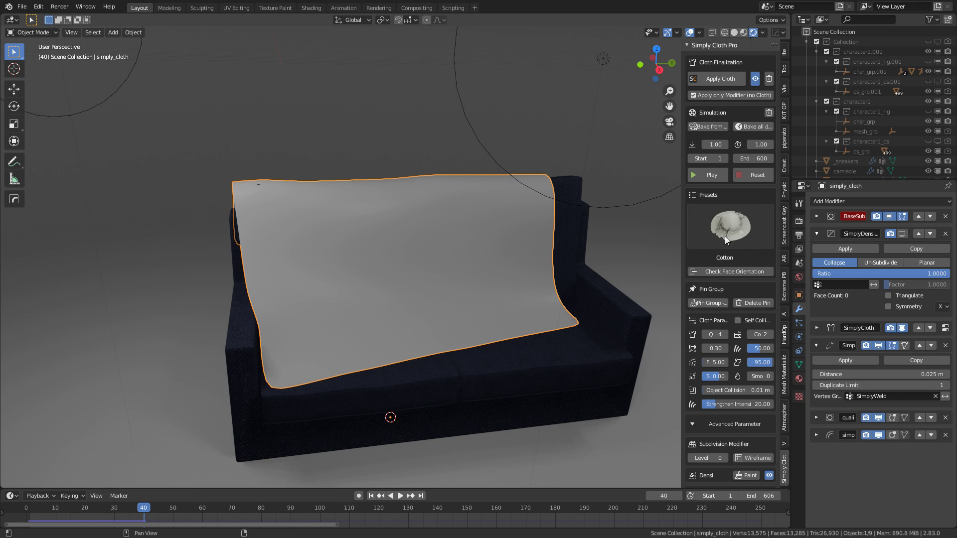
{"action": "left_click", "coordinate": [757, 176]}
{"action": "key", "text": "g"}
{"action": "key", "text": "y"}
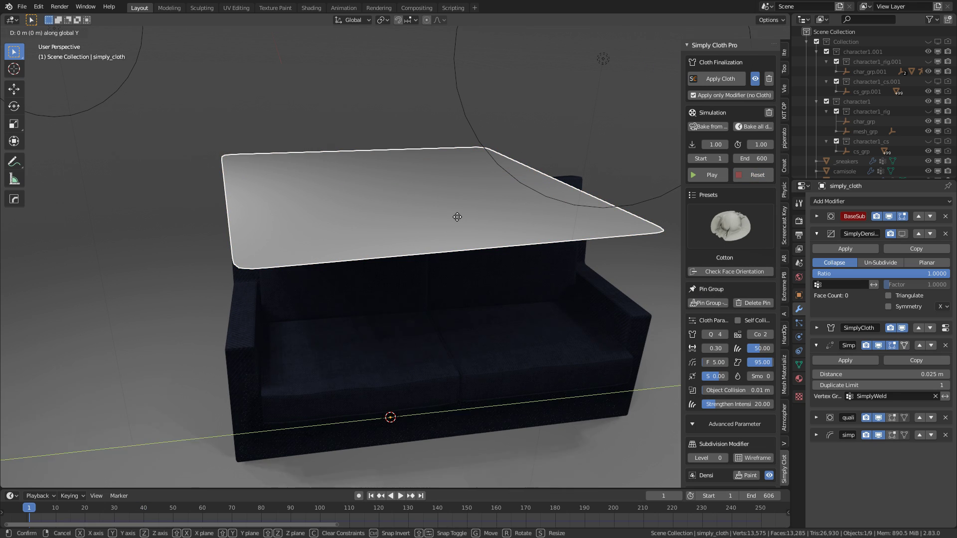
{"action": "key", "text": "z"}
{"action": "left_click", "coordinate": [457, 217]}
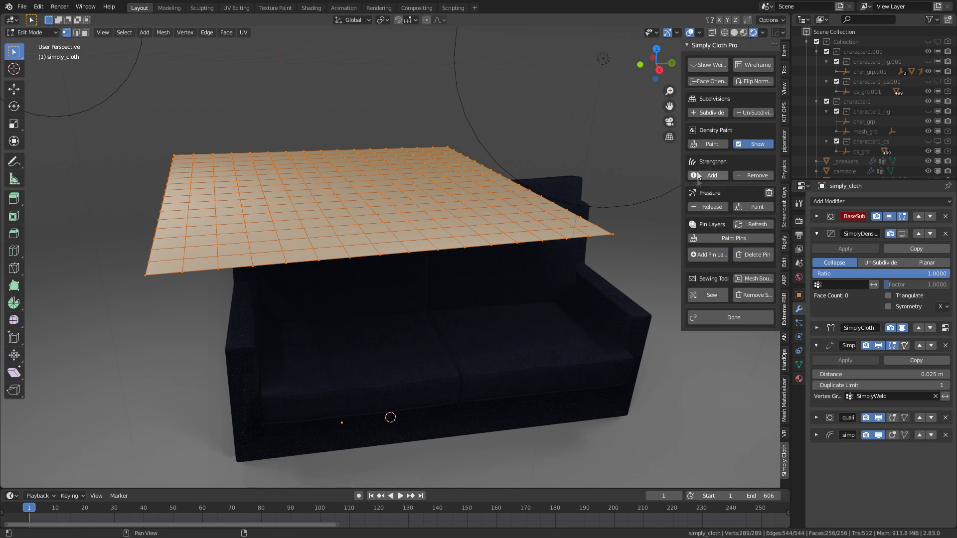
Play the Cotton simulation to frame 44 and examine how the cloth falls over the armrest
{"action": "left_click", "coordinate": [713, 175]}
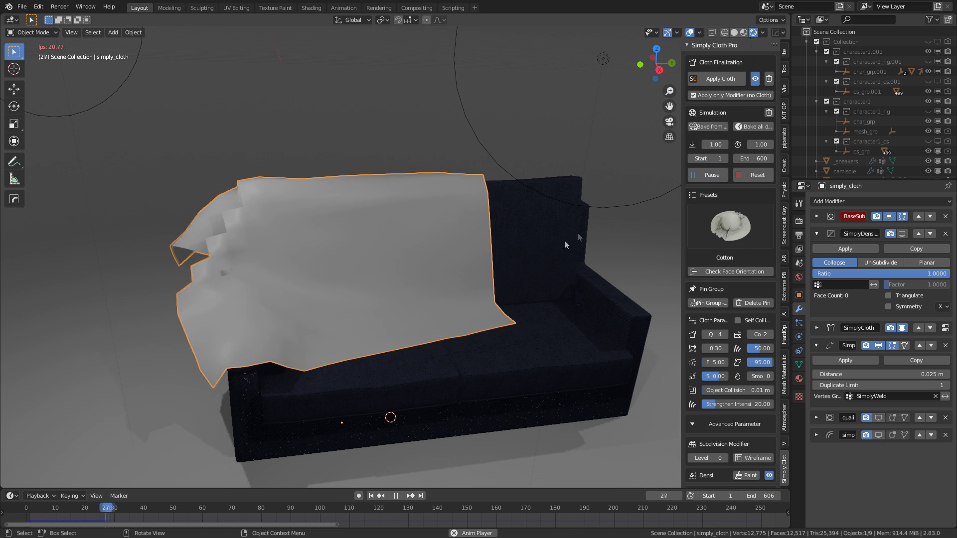
{"action": "key", "text": "space"}
{"action": "middle_click_drag", "start_coordinate": [497, 214], "coordinate": [420, 258]}
{"action": "scroll", "coordinate": [428, 280], "scroll_direction": "up", "scroll_amount": 2}
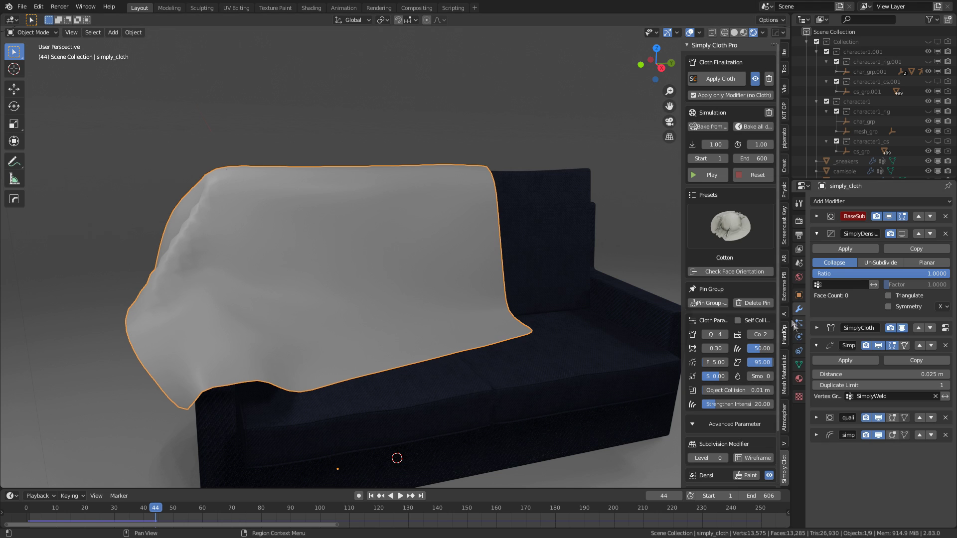
Try the Fabric29 material from the Extreme PBR library's Fabric category on the cloth
{"action": "left_click", "coordinate": [786, 294]}
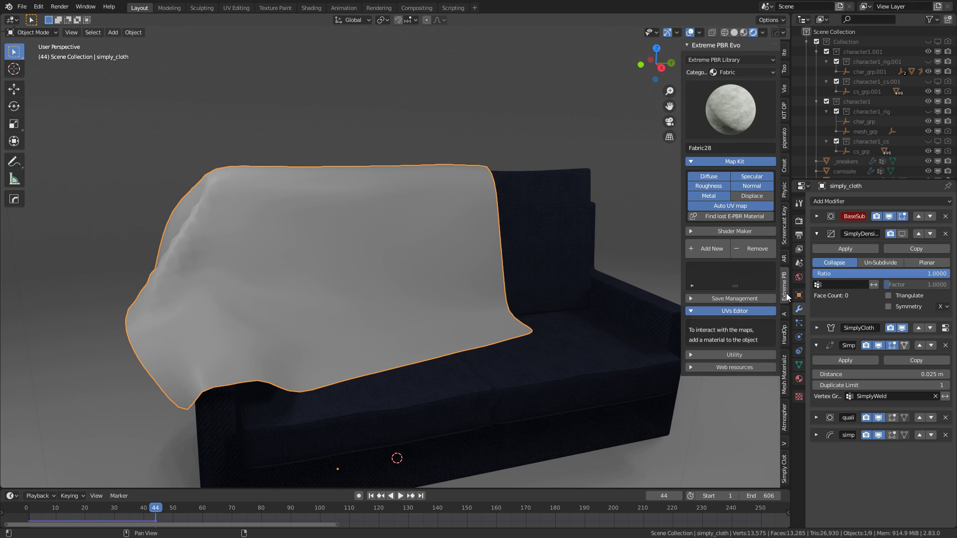
{"action": "left_click", "coordinate": [765, 73]}
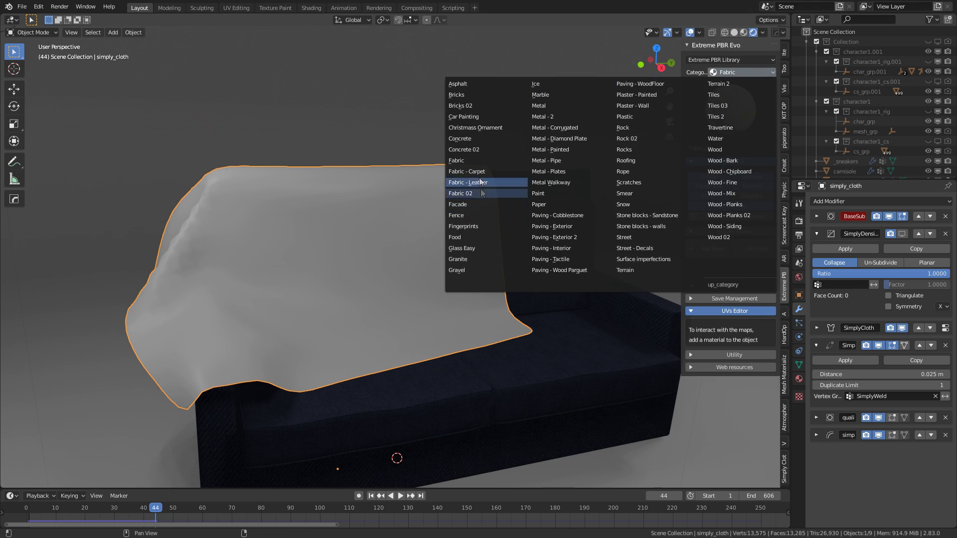
{"action": "left_click", "coordinate": [478, 162]}
{"action": "left_click", "coordinate": [711, 104]}
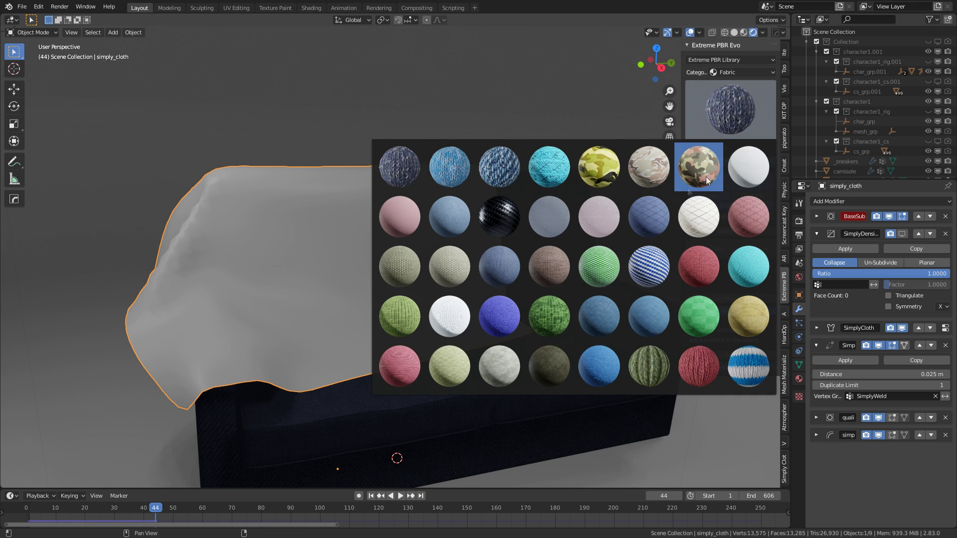
{"action": "left_click", "coordinate": [615, 237]}
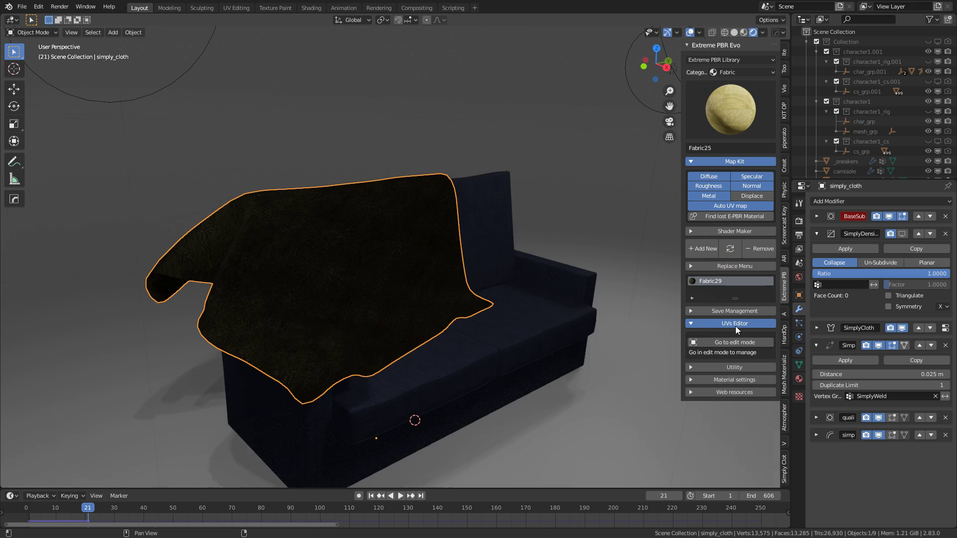
Replace the cloth's Fabric29 material with Fabric25 and adjust its UV scale for a finer weave
{"action": "left_click", "coordinate": [738, 258]}
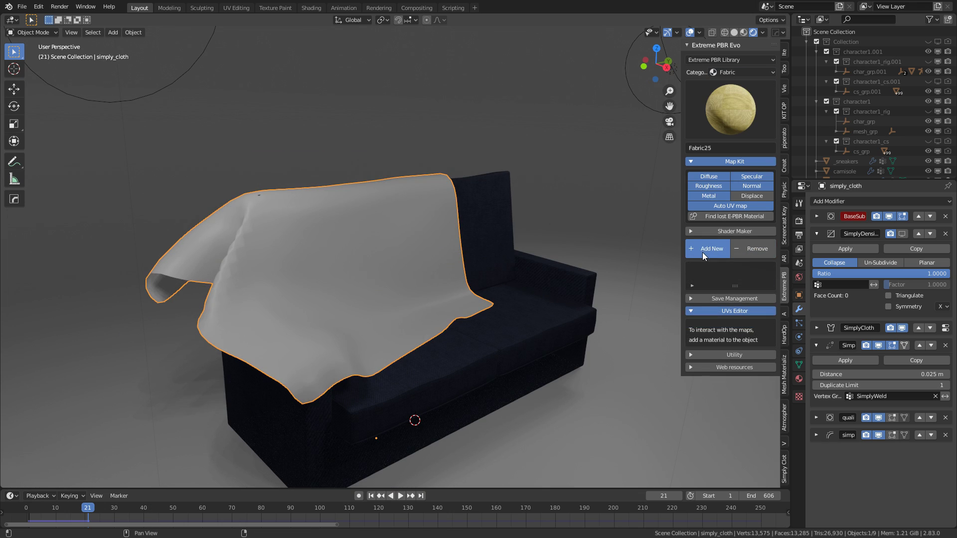
{"action": "left_click", "coordinate": [702, 252]}
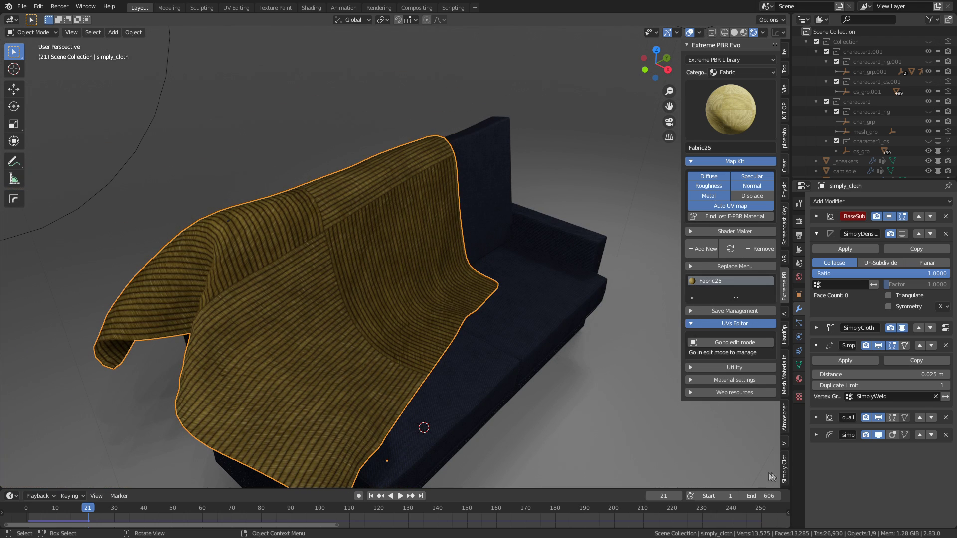
{"action": "left_click", "coordinate": [784, 474]}
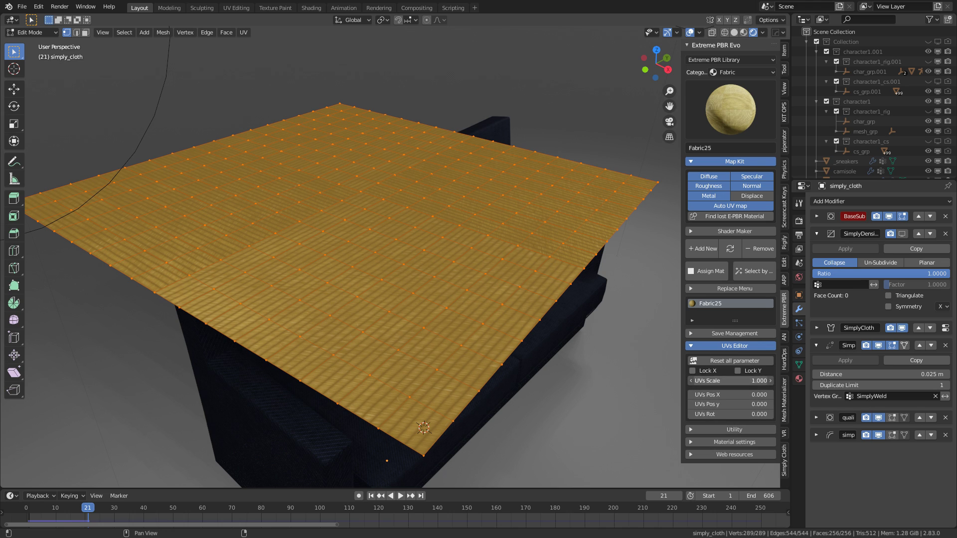
{"action": "key", "text": "Return"}
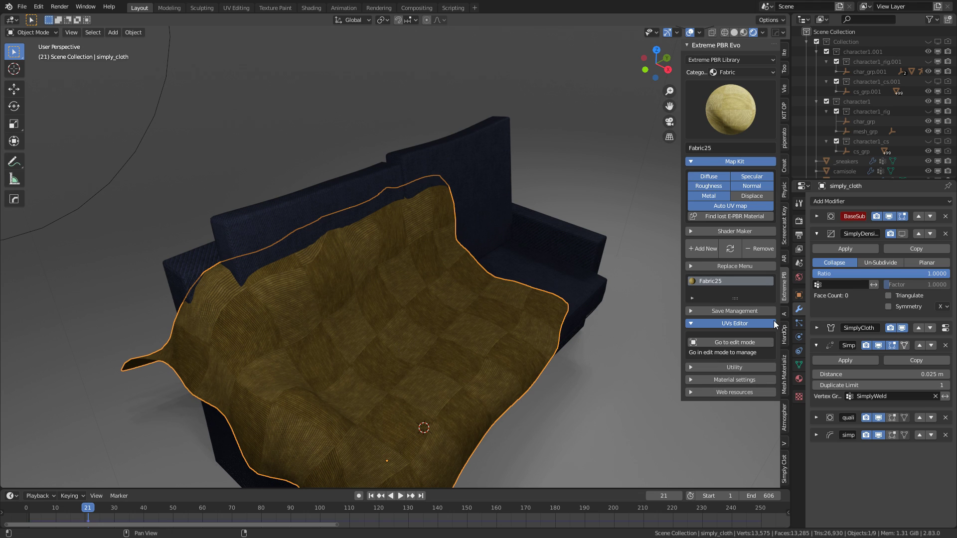
Replay the cloth simulation from the start to frame 34, apply the cloth in that draped shape and return to object mode
{"action": "left_click", "coordinate": [800, 379]}
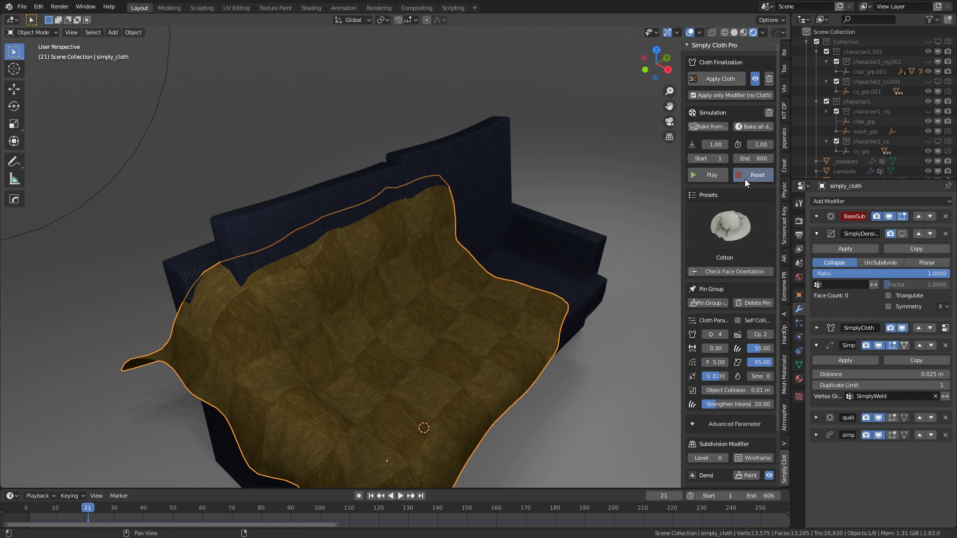
{"action": "left_click", "coordinate": [724, 175]}
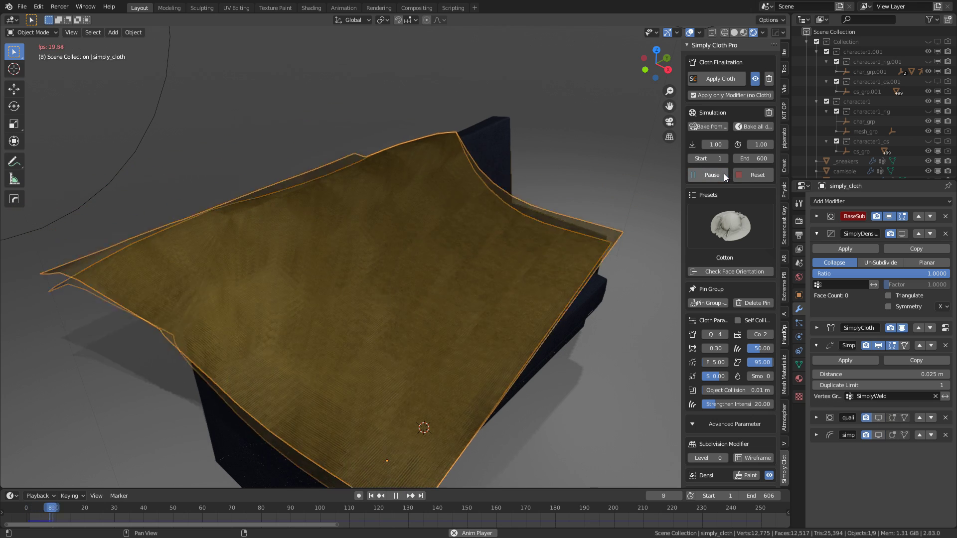
{"action": "left_click", "coordinate": [724, 174]}
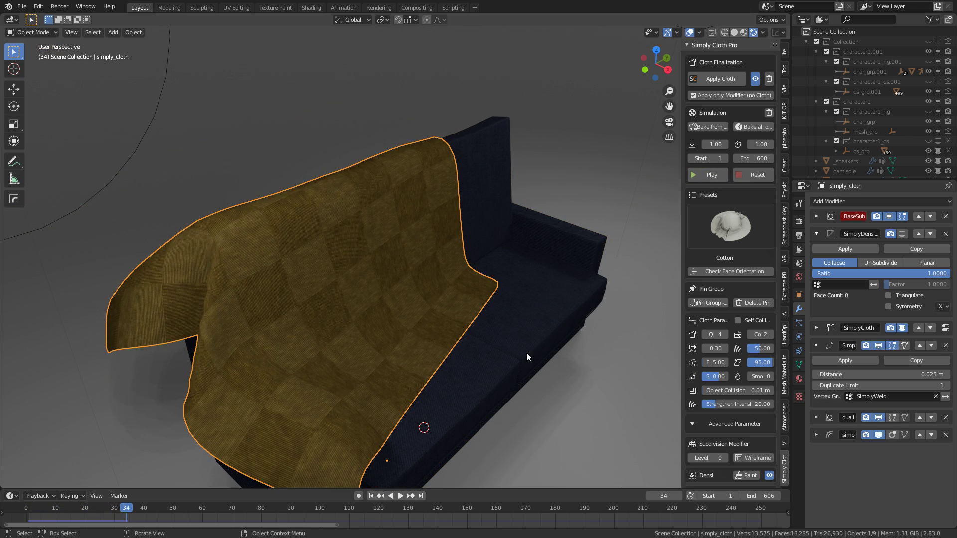
{"action": "scroll", "coordinate": [526, 352], "scroll_direction": "down", "scroll_amount": 3}
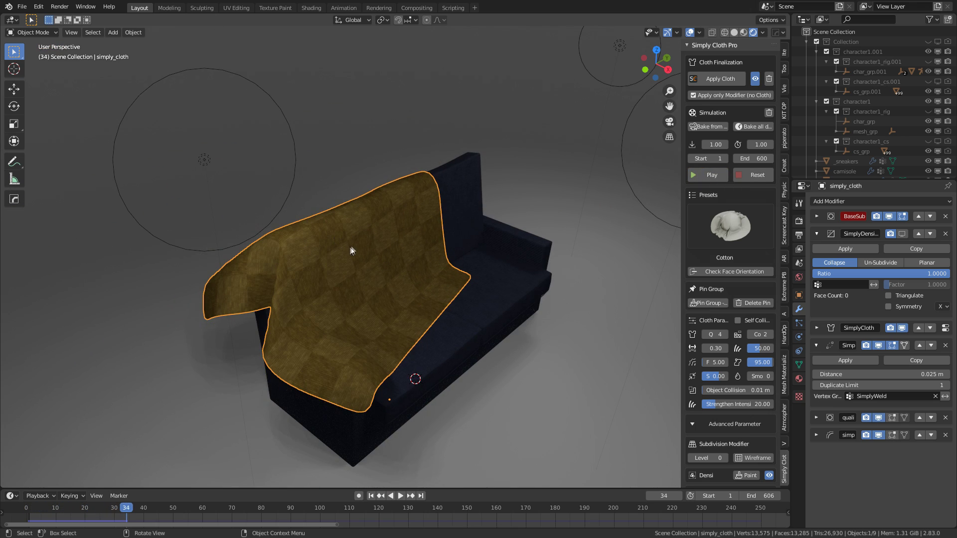
{"action": "left_click", "coordinate": [711, 80]}
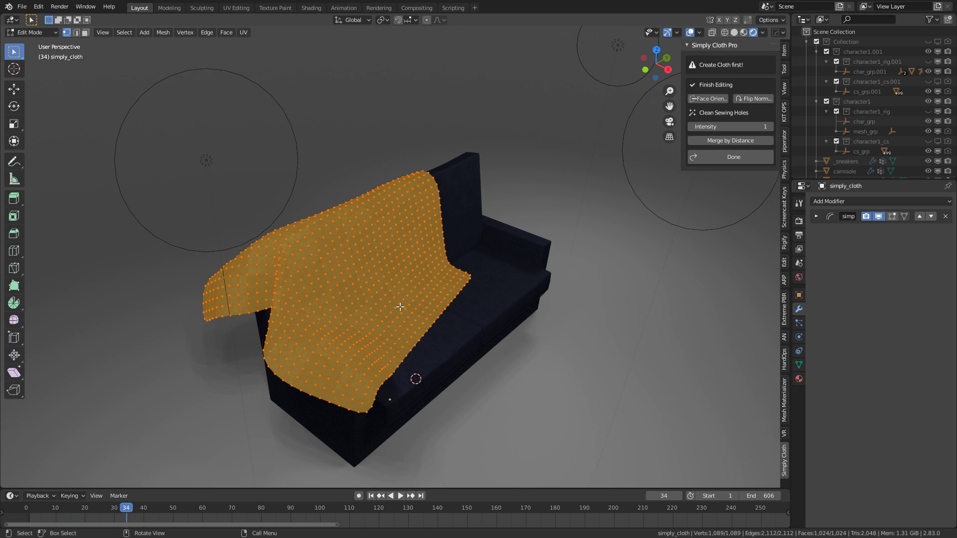
{"action": "key", "text": "Tab"}
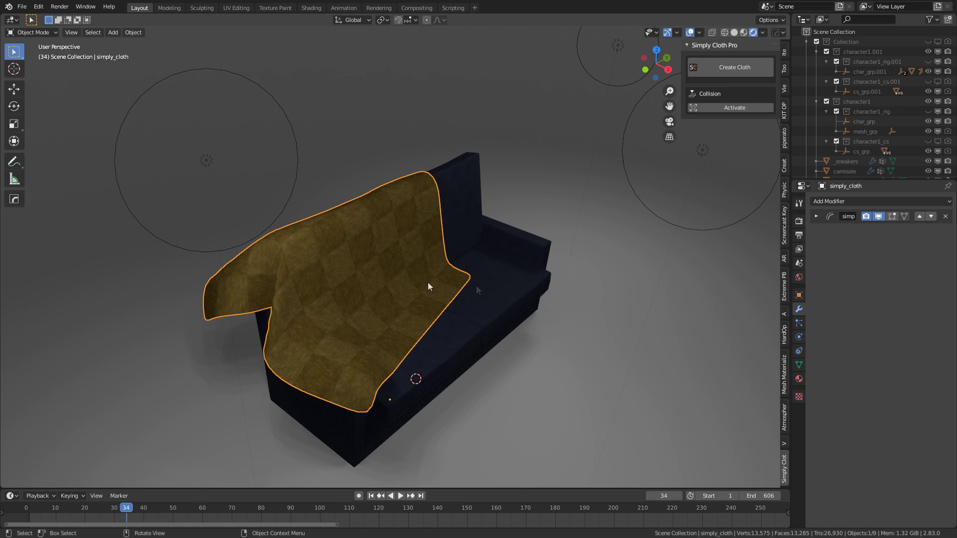
Add a Decimate modifier to the applied cloth, using Un-Subdivide with 2 iterations
{"action": "left_click", "coordinate": [875, 202]}
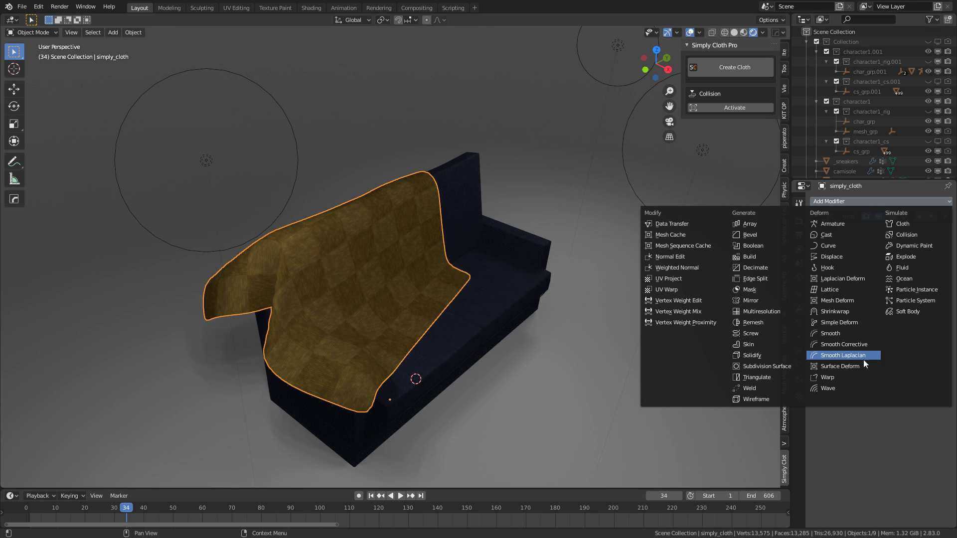
{"action": "left_click", "coordinate": [763, 268]}
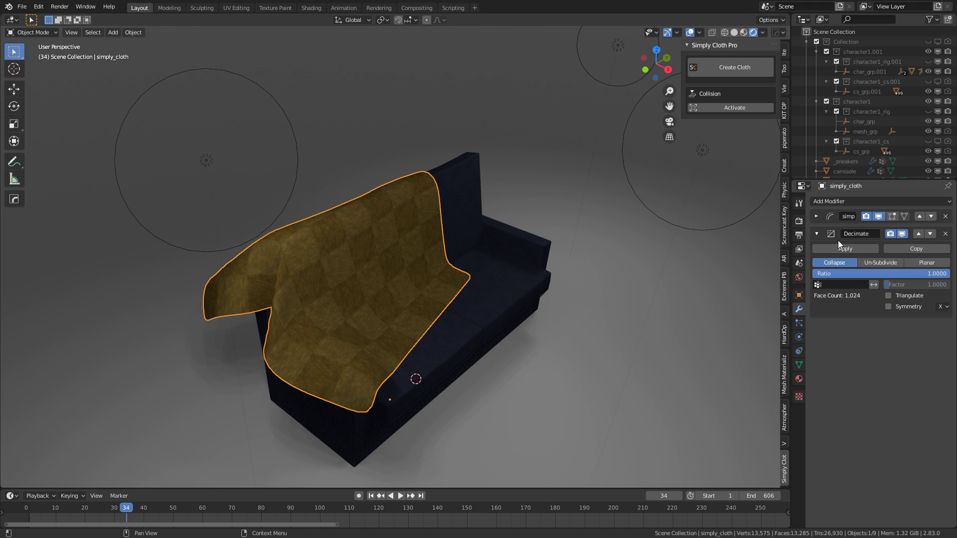
{"action": "left_click", "coordinate": [881, 262]}
{"action": "left_click", "coordinate": [947, 273]}
{"action": "left_click", "coordinate": [947, 273]}
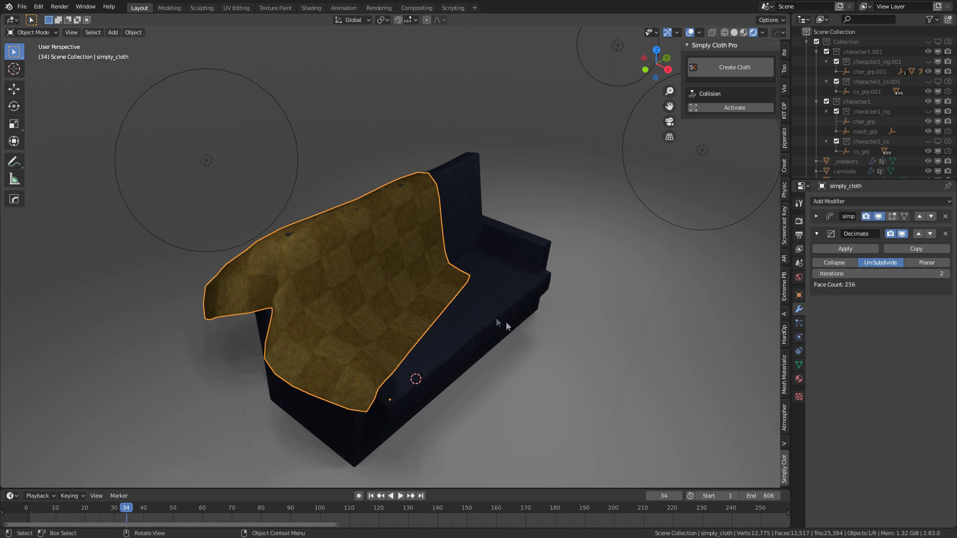
Switch the viewport to wireframe and compare the cloth's Decimate iterations at 0 and 2, leaving them at 0
{"action": "key", "text": "z"}
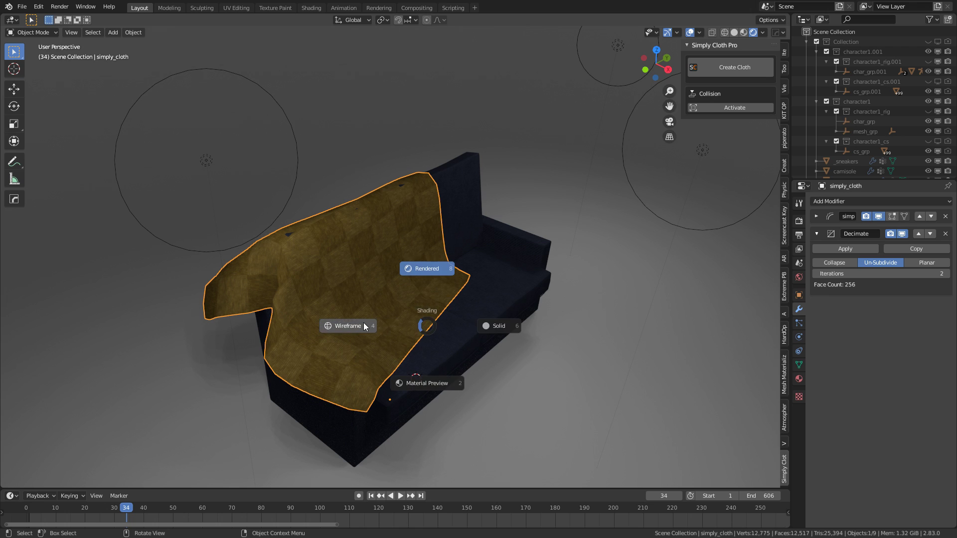
{"action": "left_click", "coordinate": [343, 325]}
{"action": "left_click", "coordinate": [817, 274]}
{"action": "left_click", "coordinate": [817, 274]}
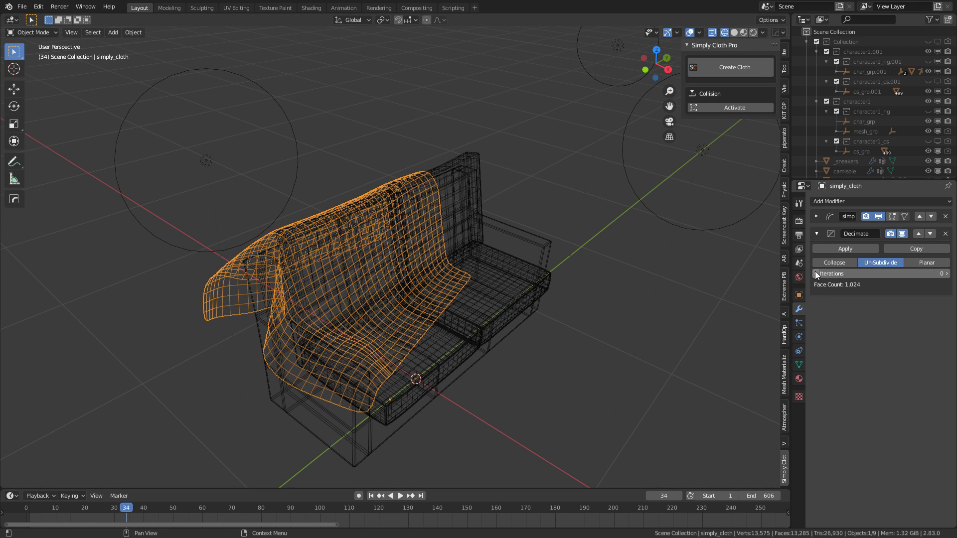
{"action": "left_click_drag", "start_coordinate": [838, 274], "coordinate": [862, 274]}
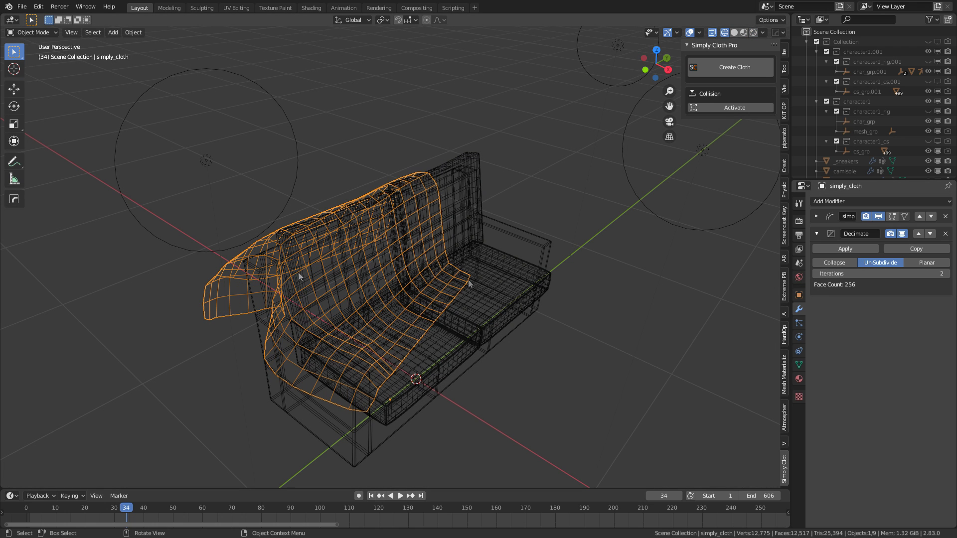
{"action": "left_click", "coordinate": [816, 274]}
{"action": "left_click", "coordinate": [817, 274]}
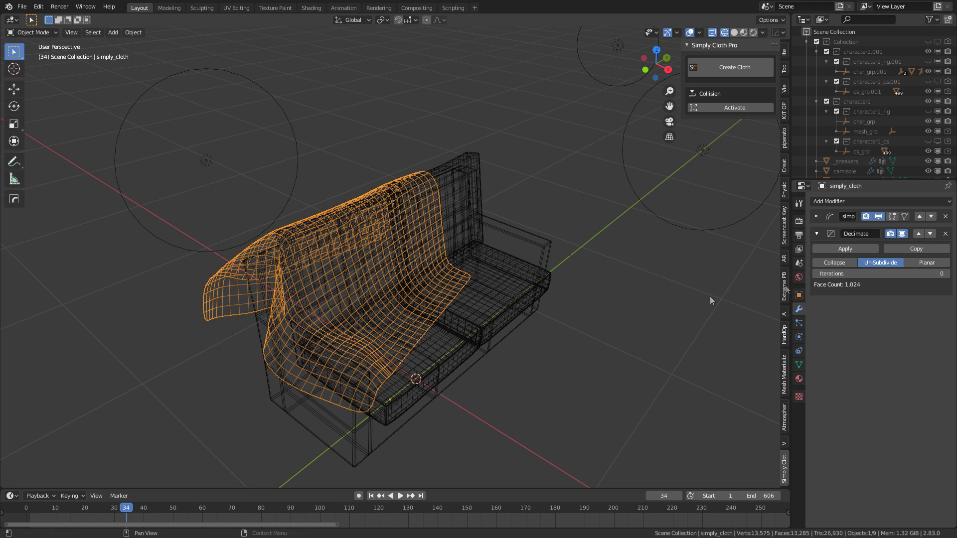
Remove the Decimate modifier from the draped cloth and return the viewport to rendered shading
{"action": "left_click", "coordinate": [946, 233]}
{"action": "key", "text": "shift+z"}
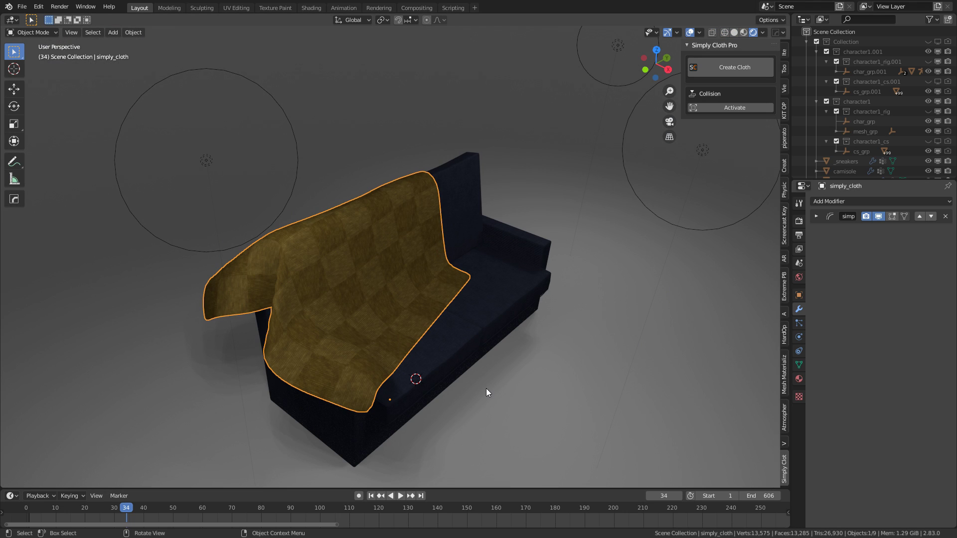
Add a cube mesh, shrink it in edit mode and raise it about 1 m above the couch seat
{"action": "key", "text": "shift+a"}
{"action": "mouse_move", "coordinate": [459, 337]}
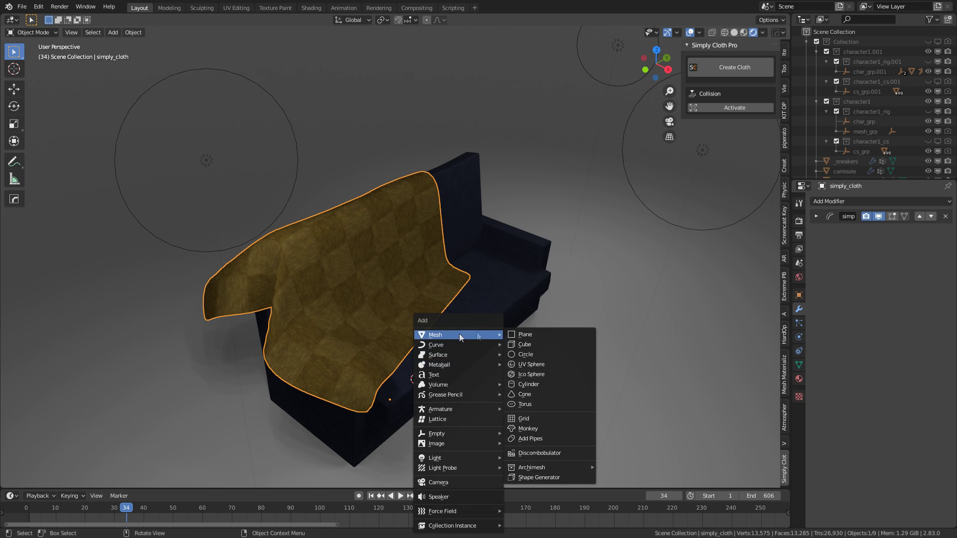
{"action": "left_click", "coordinate": [546, 345]}
{"action": "key", "text": "Tab"}
{"action": "key", "text": "s"}
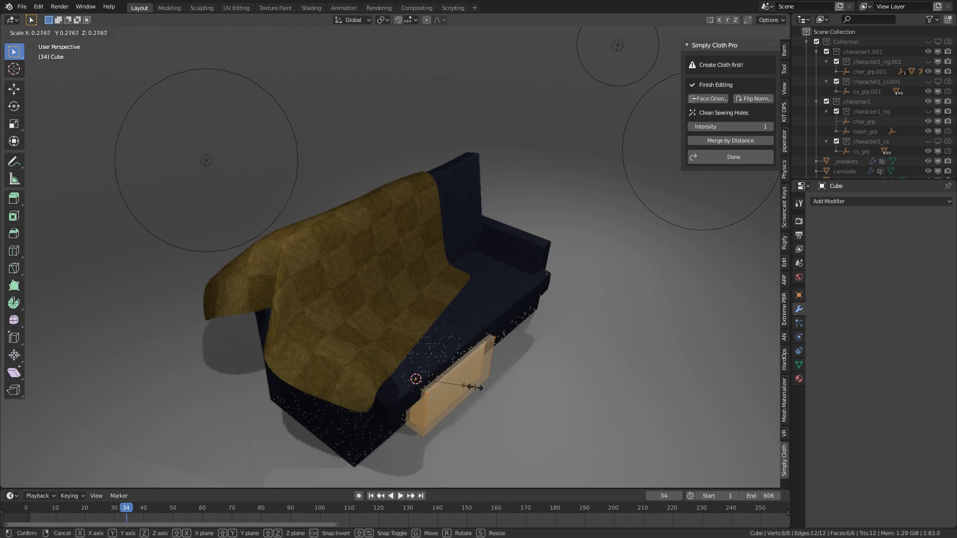
{"action": "left_click", "coordinate": [476, 388]}
{"action": "key", "text": "g"}
{"action": "key", "text": "z"}
{"action": "left_click", "coordinate": [532, 241]}
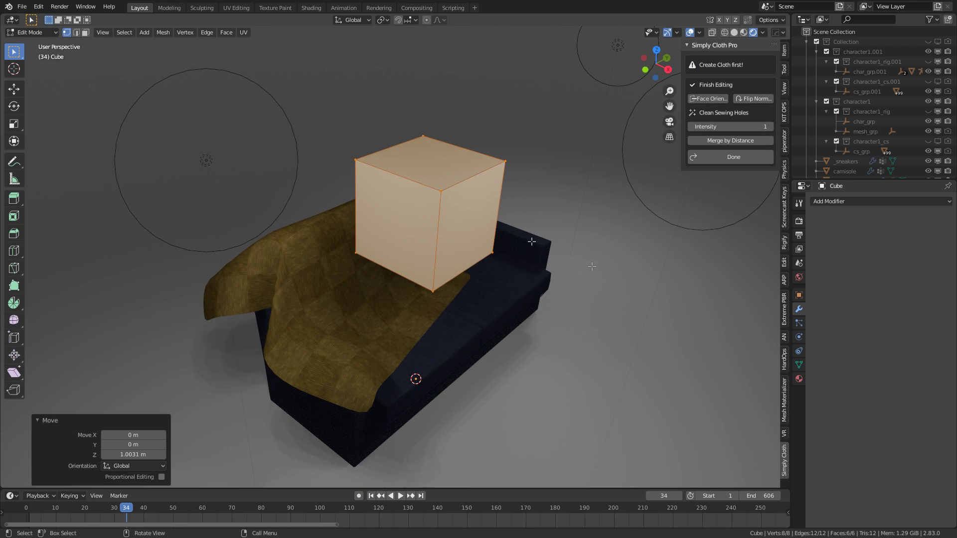
Scale the cube to about 0.48, stretch it along X and flatten it to about 0.32 along Z
{"action": "key", "text": "s"}
{"action": "left_click", "coordinate": [576, 278]}
{"action": "key", "text": "s"}
{"action": "key", "text": "x"}
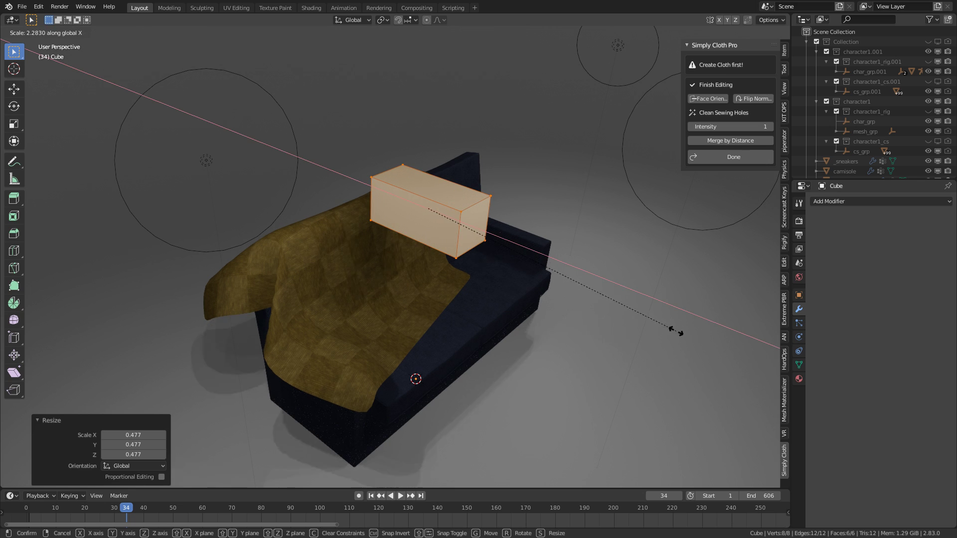
{"action": "left_click", "coordinate": [677, 332]}
{"action": "key", "text": "s"}
{"action": "key", "text": "z"}
{"action": "left_click", "coordinate": [511, 235]}
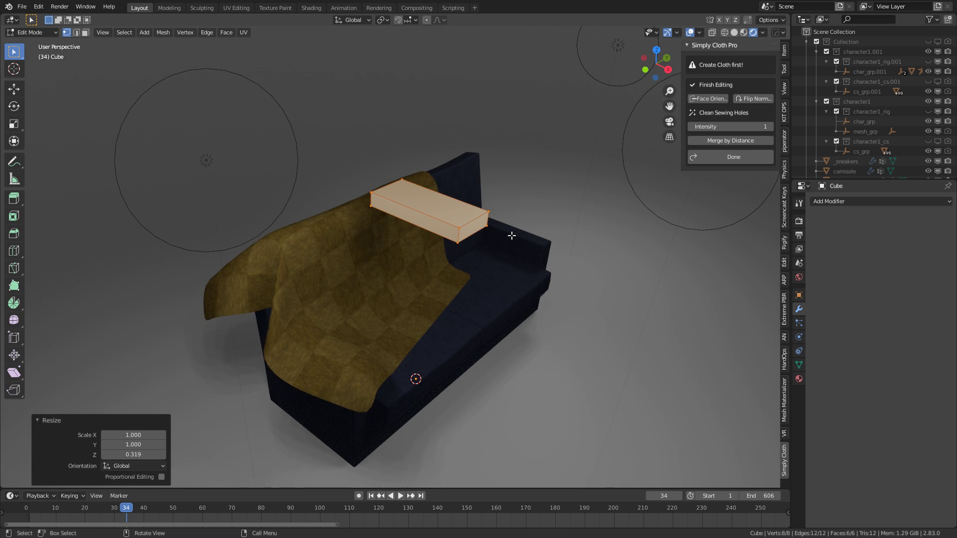
Add centred loop cuts to the flat box: six across its length, two across its width and one around its sides
{"action": "middle_click_drag", "start_coordinate": [512, 236], "coordinate": [472, 255]}
{"action": "key", "text": "ctrl+r"}
{"action": "scroll", "coordinate": [480, 335], "scroll_direction": "up", "scroll_amount": 5}
{"action": "left_click", "coordinate": [480, 331]}
{"action": "right_click", "coordinate": [480, 331]}
{"action": "key", "text": "ctrl+r"}
{"action": "scroll", "coordinate": [450, 323], "scroll_direction": "up", "scroll_amount": 2}
{"action": "scroll", "coordinate": [451, 323], "scroll_direction": "down", "scroll_amount": 1}
{"action": "left_click", "coordinate": [451, 323]}
{"action": "right_click", "coordinate": [451, 322]}
{"action": "key", "text": "ctrl+r"}
{"action": "left_click", "coordinate": [474, 257]}
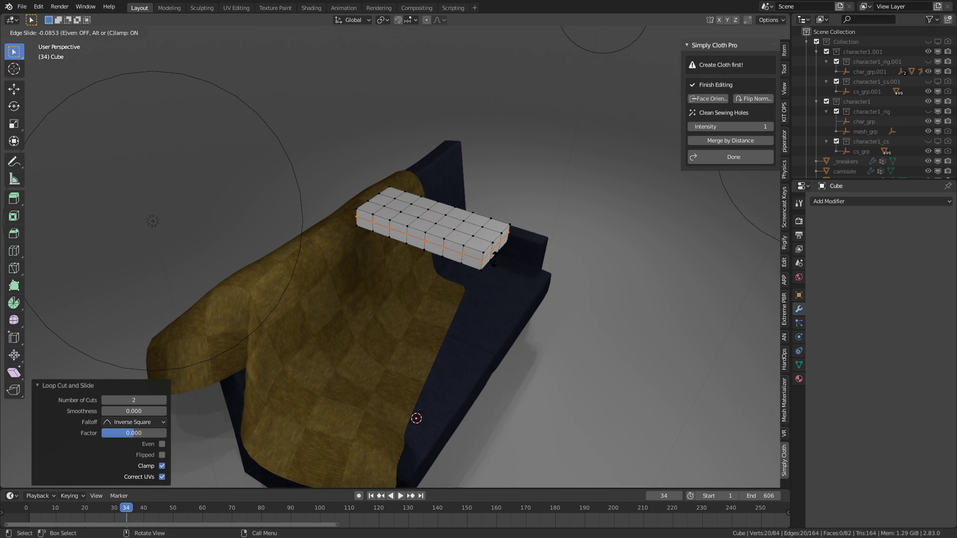
{"action": "right_click", "coordinate": [493, 260]}
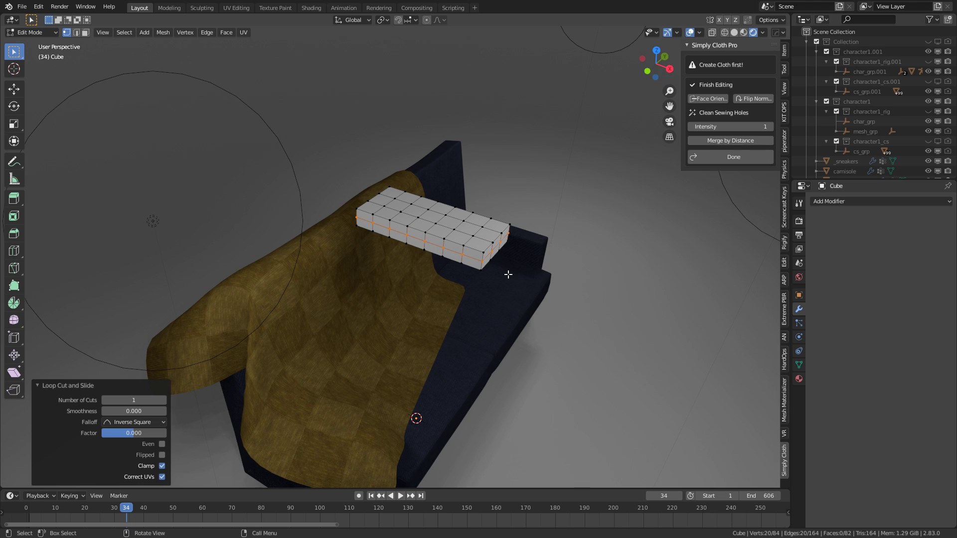
Turn the subdivided box into a Simply Cloth object with the Pressure preset and play its simulation
{"action": "key", "text": "Tab"}
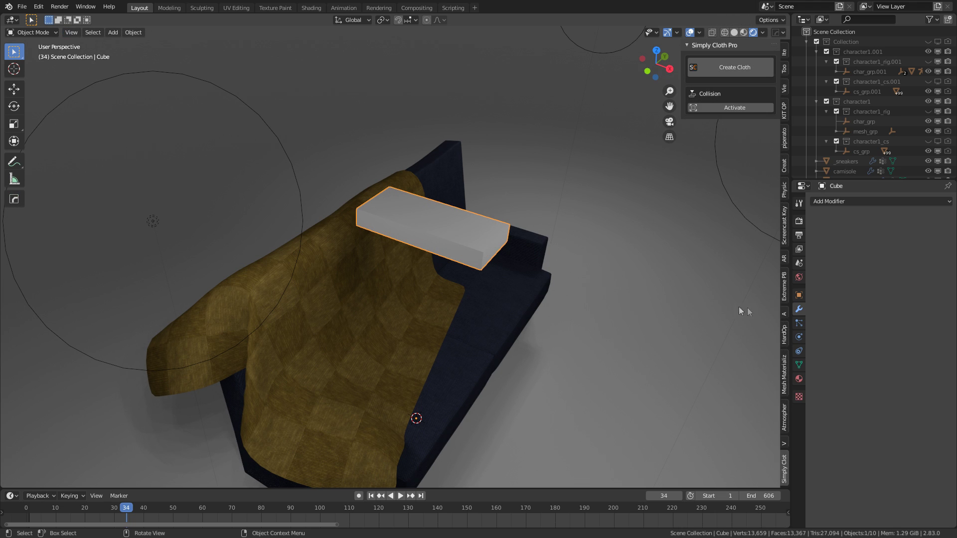
{"action": "left_click", "coordinate": [702, 68]}
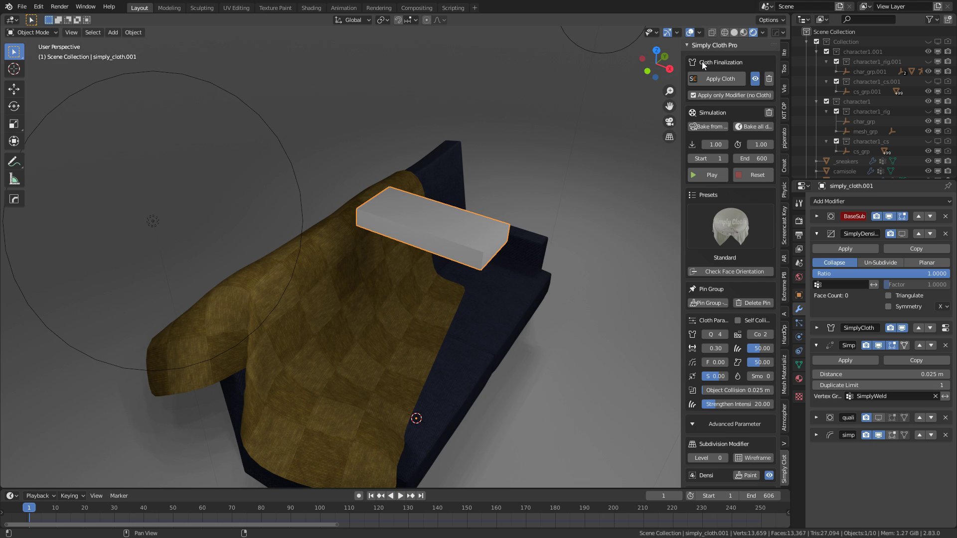
{"action": "left_click", "coordinate": [740, 238]}
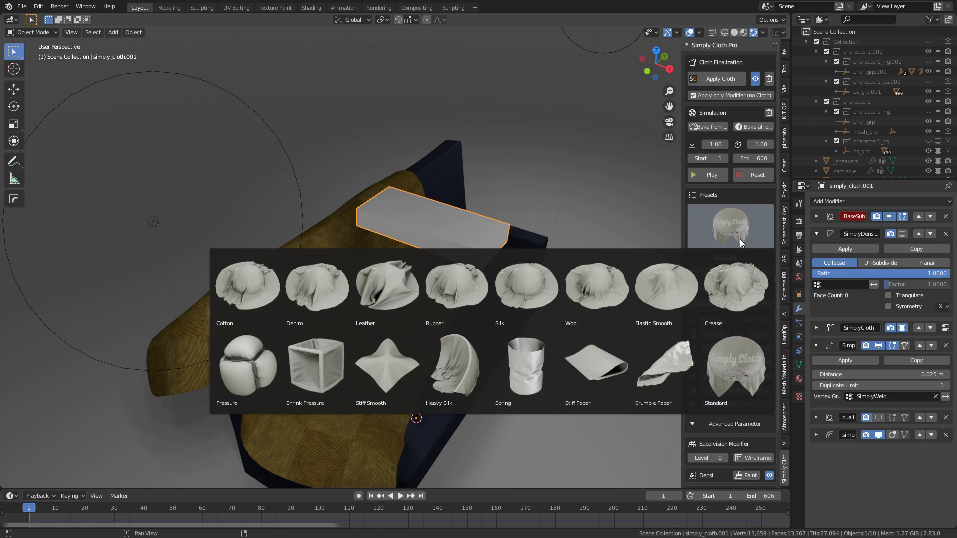
{"action": "left_click", "coordinate": [269, 388]}
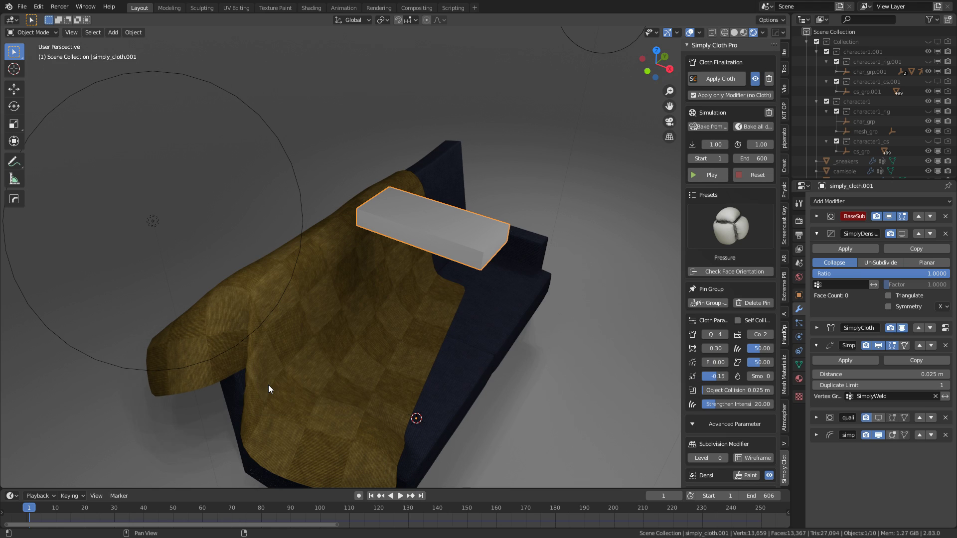
{"action": "left_click", "coordinate": [716, 176]}
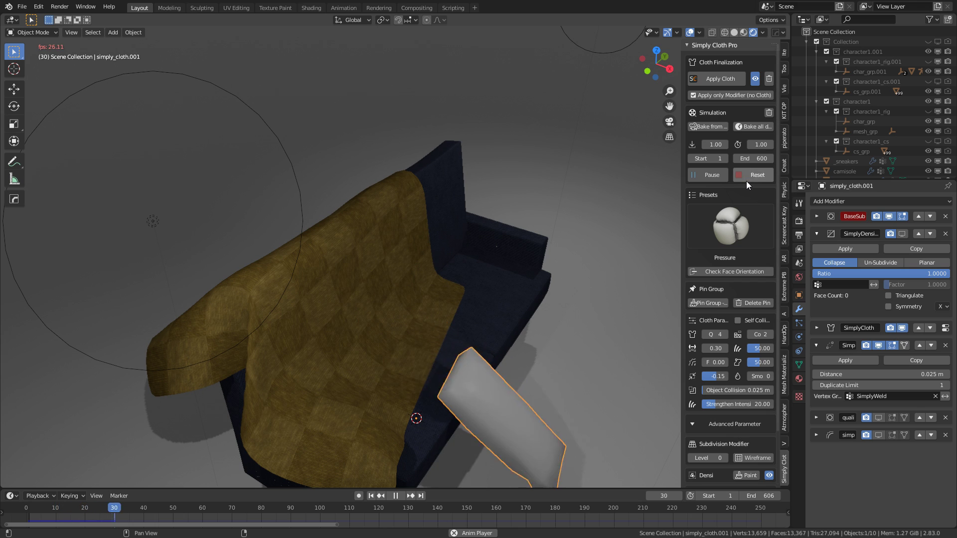
In top view, move the cushion over the uncovered end of the couch seat and rotate it about 79° around Z
{"action": "middle_click_drag", "start_coordinate": [577, 397], "coordinate": [436, 246]}
{"action": "key", "text": "KP_7"}
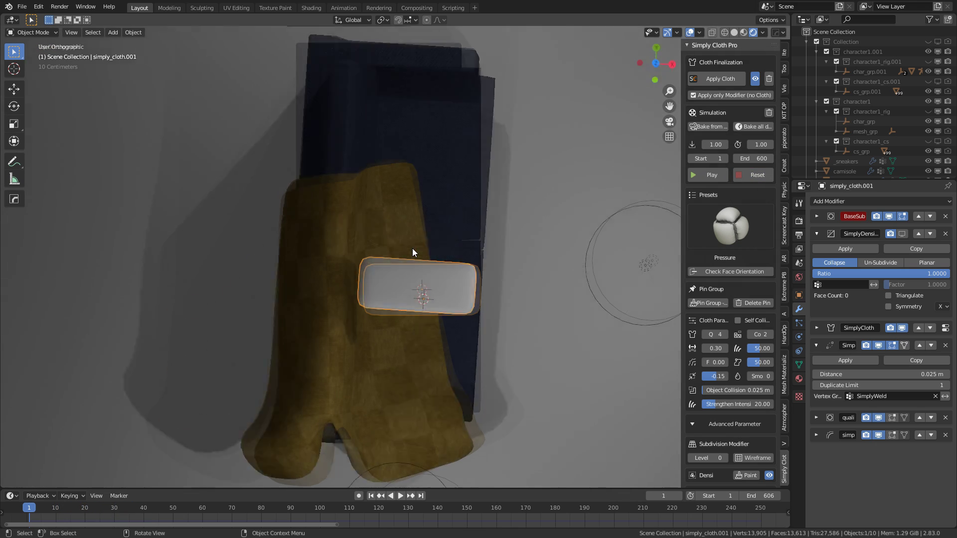
{"action": "key", "text": "g"}
{"action": "left_click", "coordinate": [434, 86]}
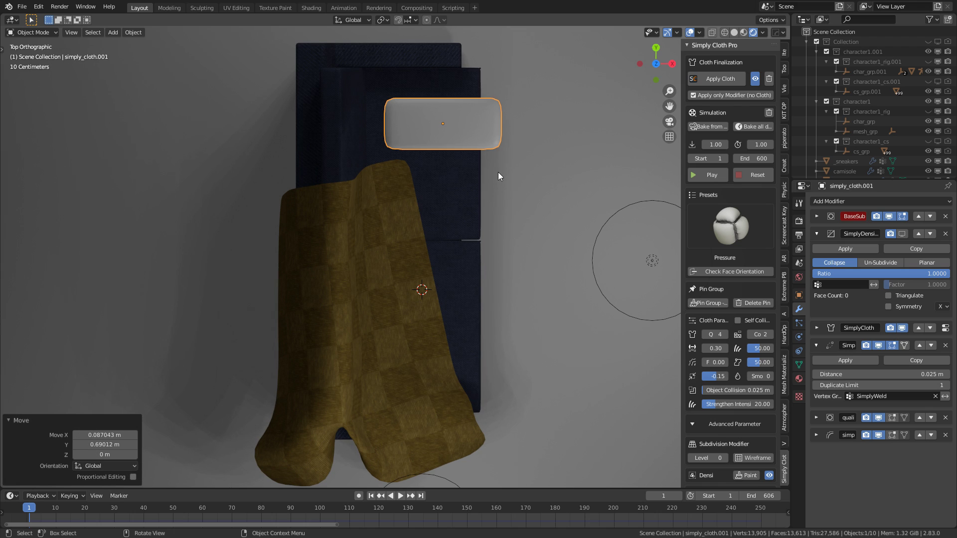
{"action": "key", "text": "r"}
{"action": "left_click", "coordinate": [487, 204]}
{"action": "key", "text": "g"}
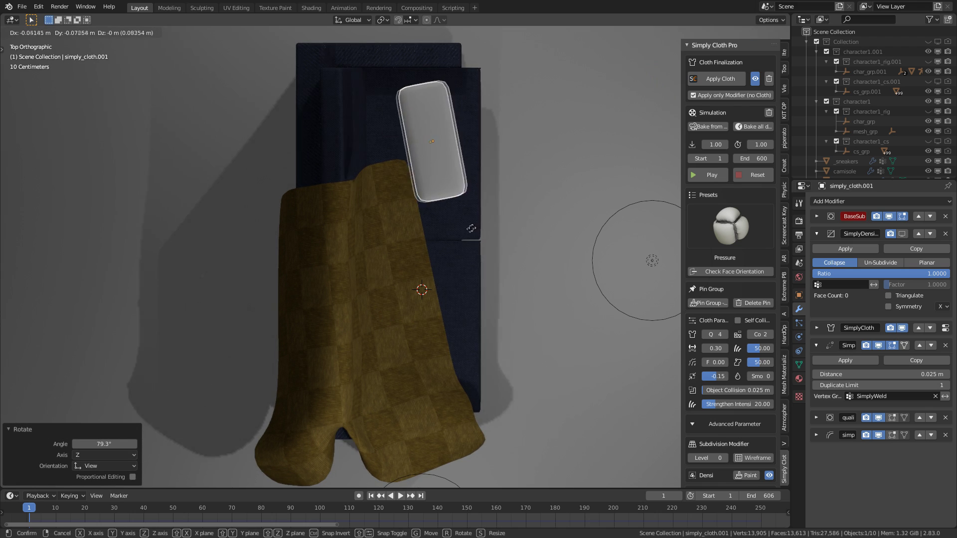
{"action": "left_click", "coordinate": [493, 244]}
Lower the cushion about 0.57 m along Z onto the couch seat beside the armrest
{"action": "middle_click_drag", "start_coordinate": [503, 250], "coordinate": [445, 158]}
{"action": "key", "text": "g"}
{"action": "key", "text": "z"}
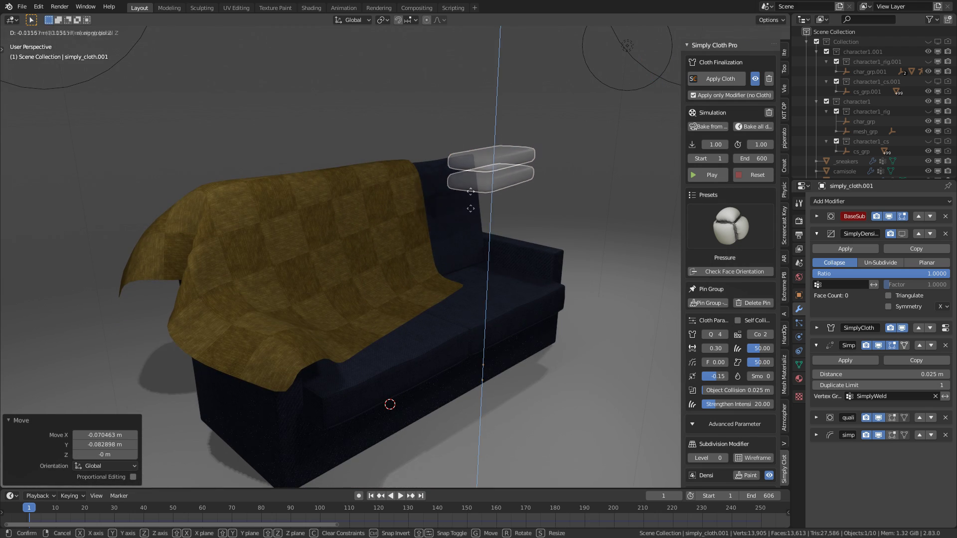
{"action": "left_click", "coordinate": [472, 275]}
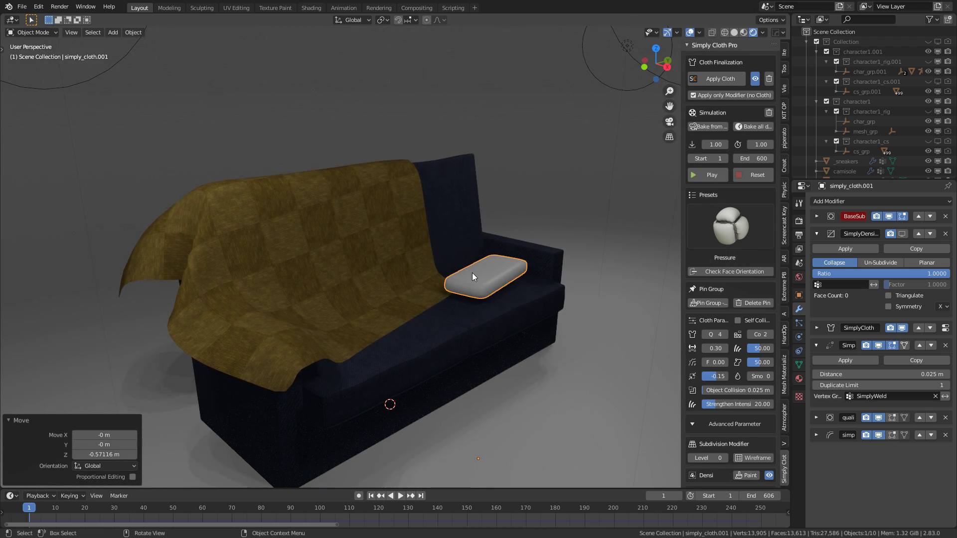
Play the cushion's pressure simulation on the seat up to frame 109 and examine its shape up close
{"action": "left_click", "coordinate": [712, 176]}
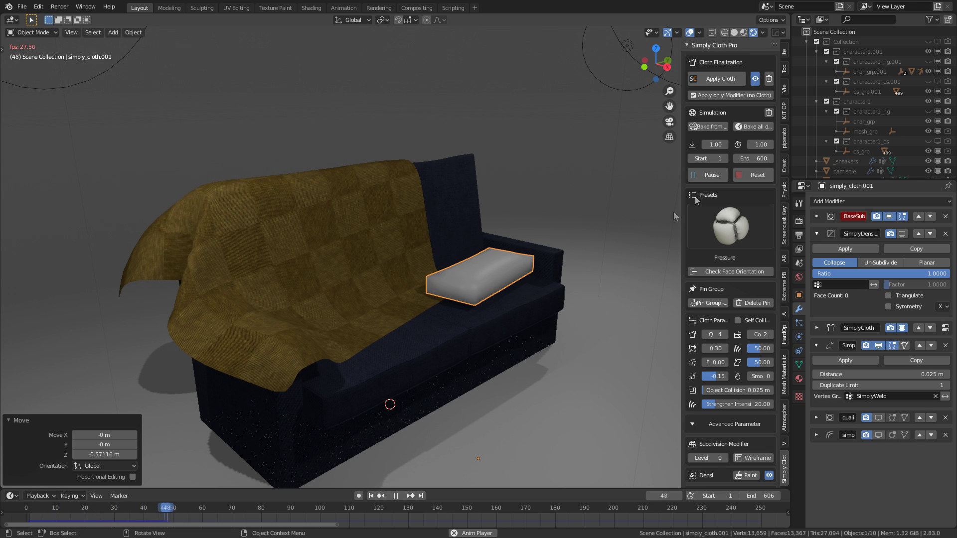
{"action": "left_click", "coordinate": [712, 175]}
{"action": "middle_click_drag", "start_coordinate": [591, 291], "coordinate": [587, 324]}
Flatten the whole cushion mesh to about 0.49 along Z in edit mode
{"action": "key", "text": "Tab"}
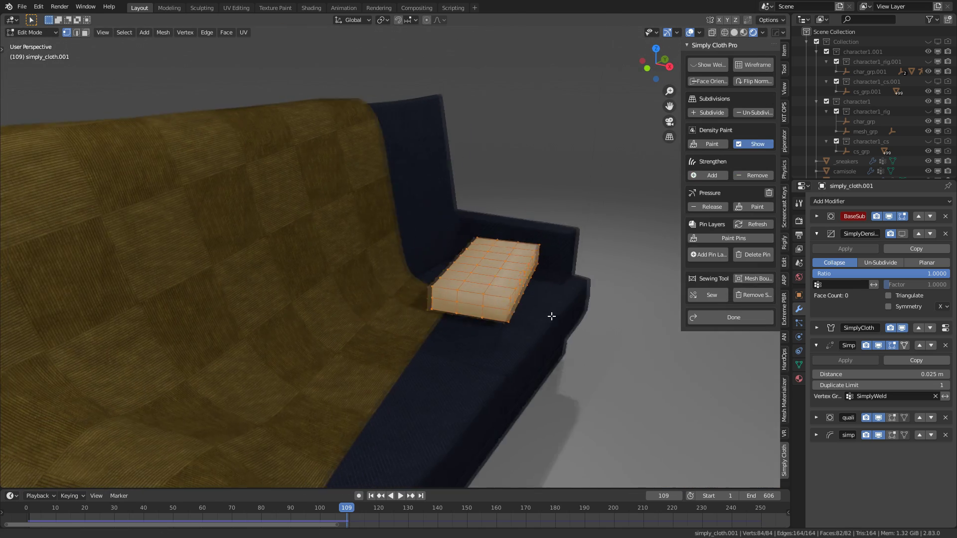
{"action": "key", "text": "s"}
{"action": "key", "text": "z"}
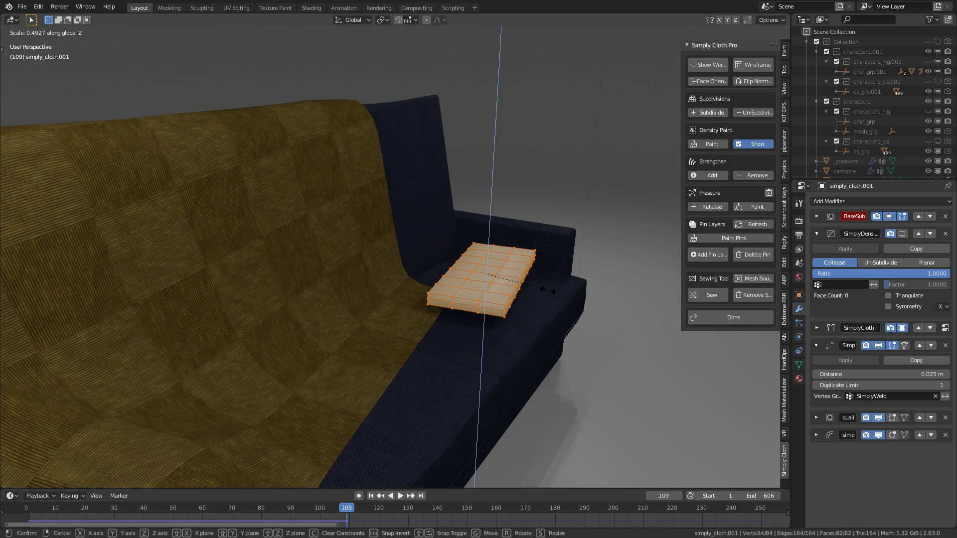
{"action": "left_click", "coordinate": [549, 291]}
{"action": "key", "text": "Tab"}
Delete the middle edge loop running around the cushion's sides
{"action": "key", "text": "Tab"}
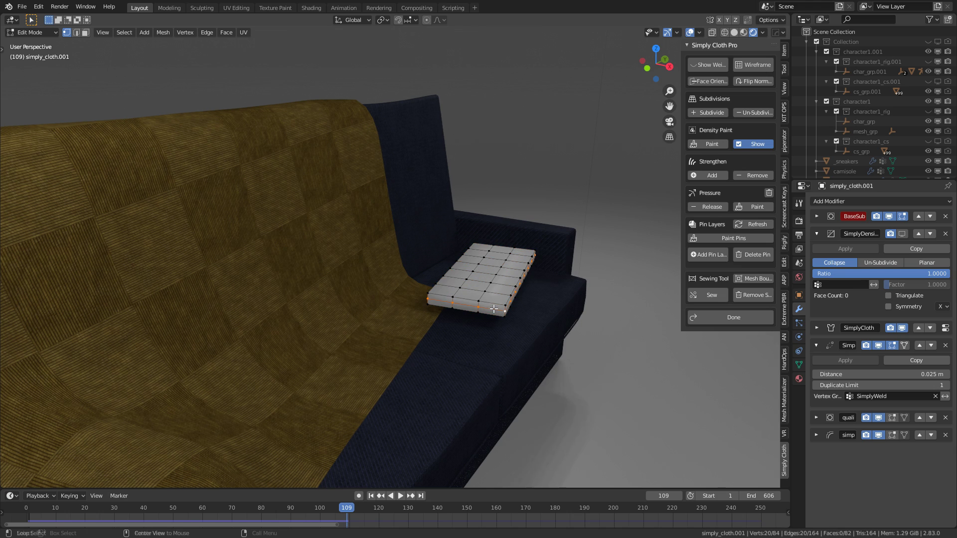
{"action": "right_click", "coordinate": [495, 309]}
{"action": "left_click", "coordinate": [491, 419]}
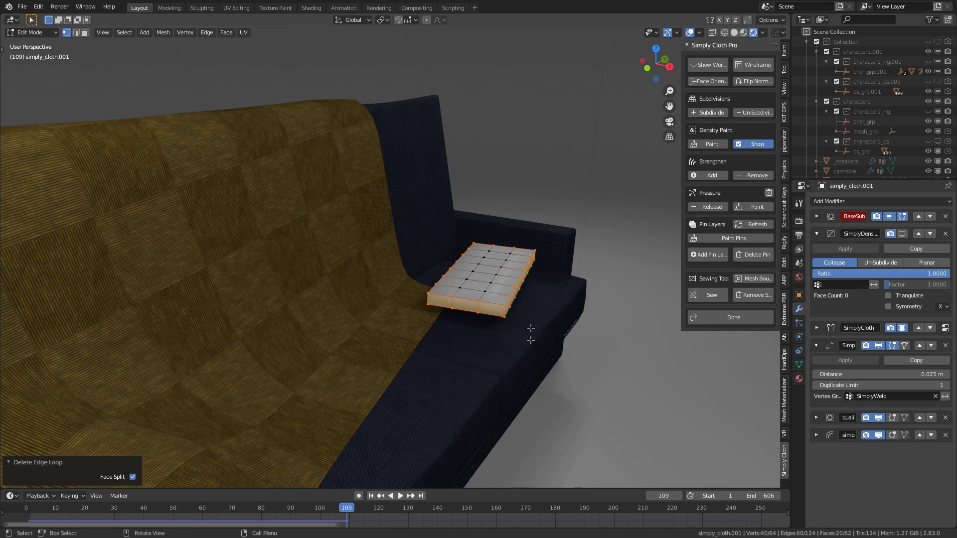
Leave edit mode, reset the cloth simulation and replay it to frame 27
{"action": "key", "text": "Tab"}
{"action": "left_click", "coordinate": [755, 175]}
{"action": "left_click", "coordinate": [716, 176]}
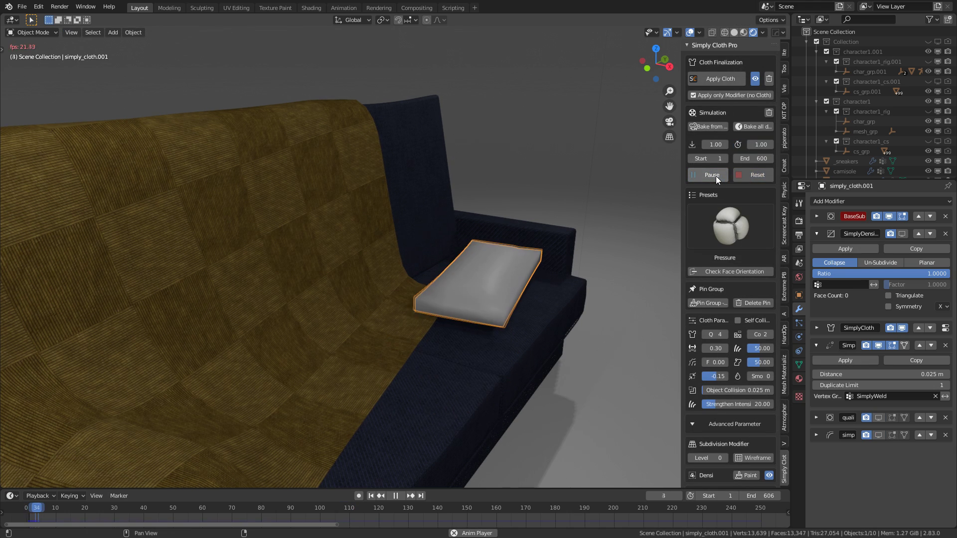
{"action": "middle_click_drag", "start_coordinate": [583, 299], "coordinate": [569, 283]}
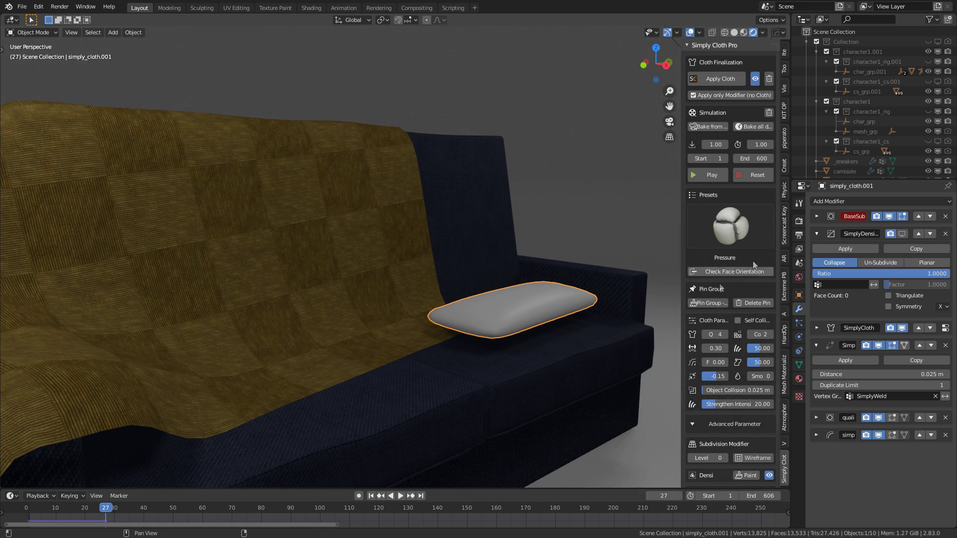
Try the Shrink Pressure preset on the cushion and play the simulation to frame 32
{"action": "left_click", "coordinate": [747, 231]}
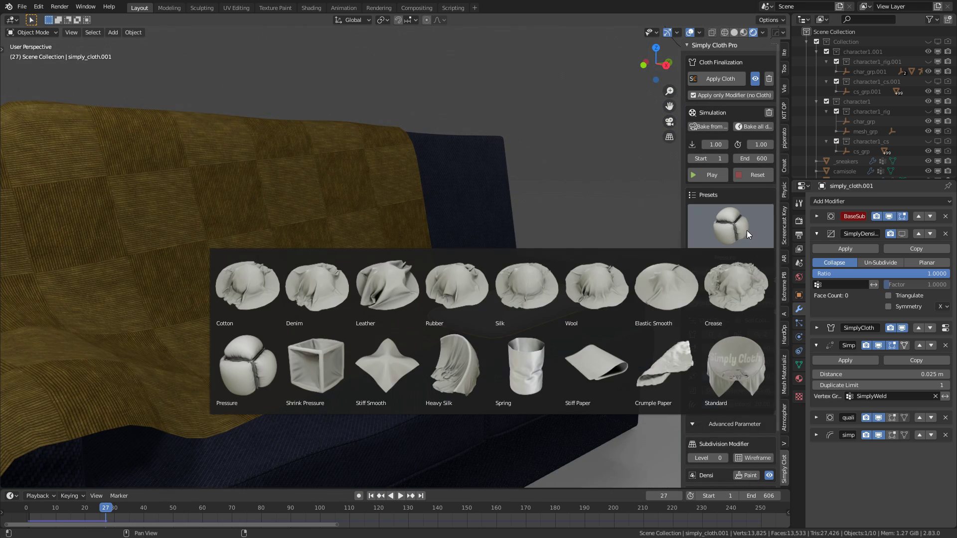
{"action": "left_click", "coordinate": [326, 381]}
{"action": "left_click", "coordinate": [713, 179]}
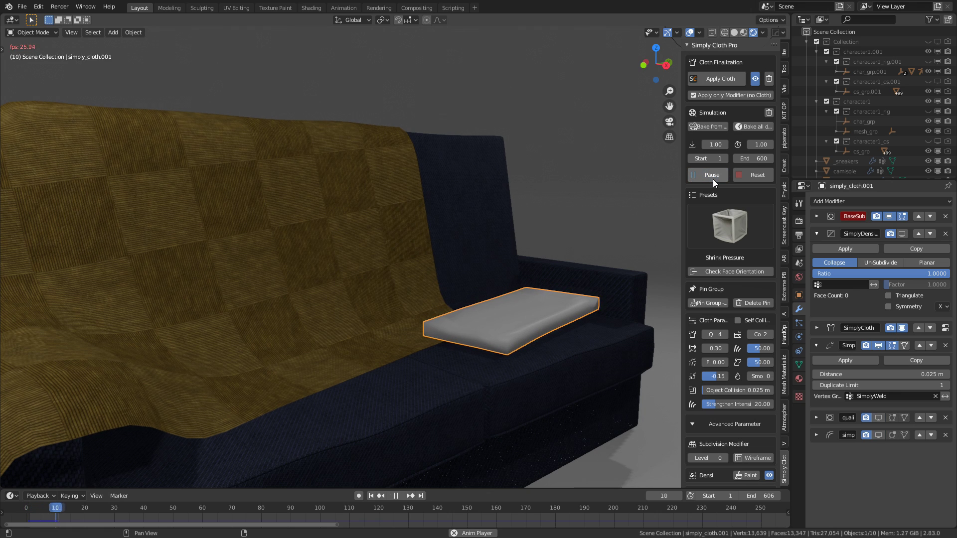
{"action": "middle_click_drag", "start_coordinate": [678, 223], "coordinate": [593, 339]}
Switch the cushion back to the Pressure preset and replay the simulation to frame 20
{"action": "left_click", "coordinate": [733, 224]}
{"action": "left_click", "coordinate": [247, 373]}
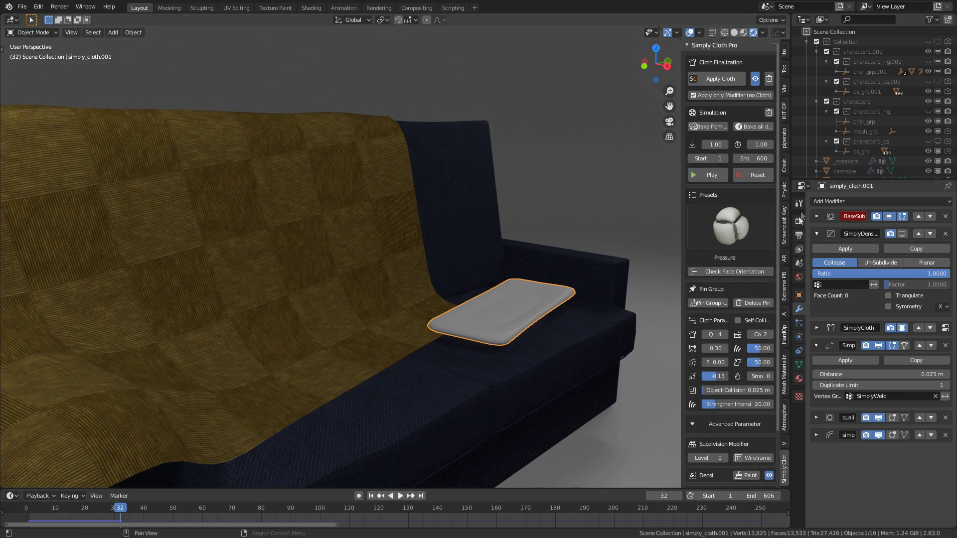
{"action": "left_click", "coordinate": [711, 176]}
{"action": "left_click", "coordinate": [712, 176]}
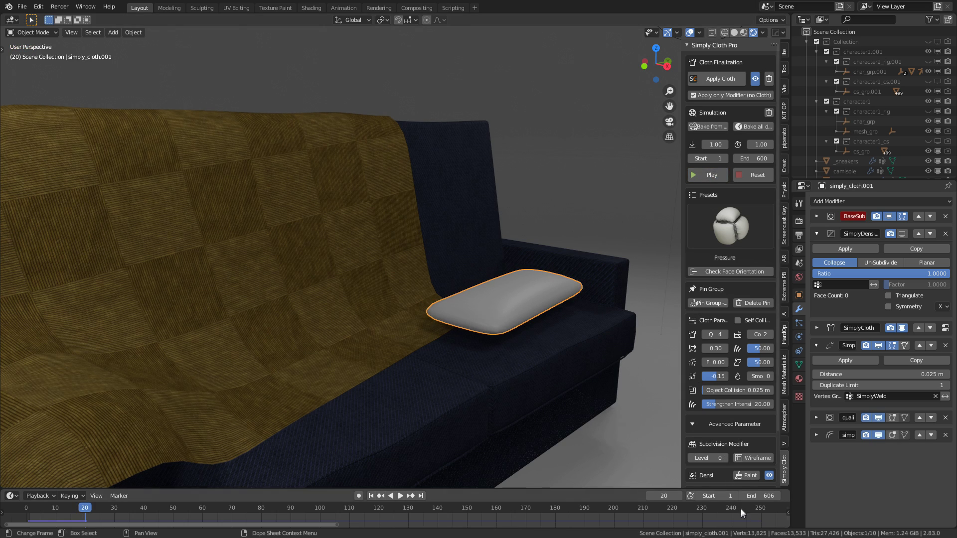
Expand the cushion's advanced cloth parameters and review its pressure intensity and factor settings
{"action": "scroll", "coordinate": [748, 279], "scroll_direction": "down", "scroll_amount": 1}
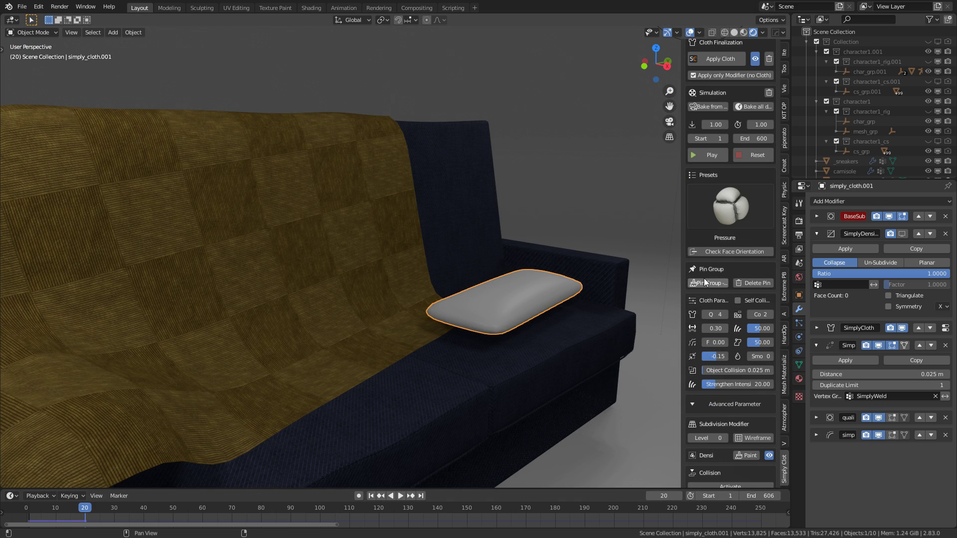
{"action": "scroll", "coordinate": [704, 300], "scroll_direction": "down", "scroll_amount": 2}
{"action": "left_click", "coordinate": [703, 362]}
{"action": "scroll", "coordinate": [702, 361], "scroll_direction": "down", "scroll_amount": 1}
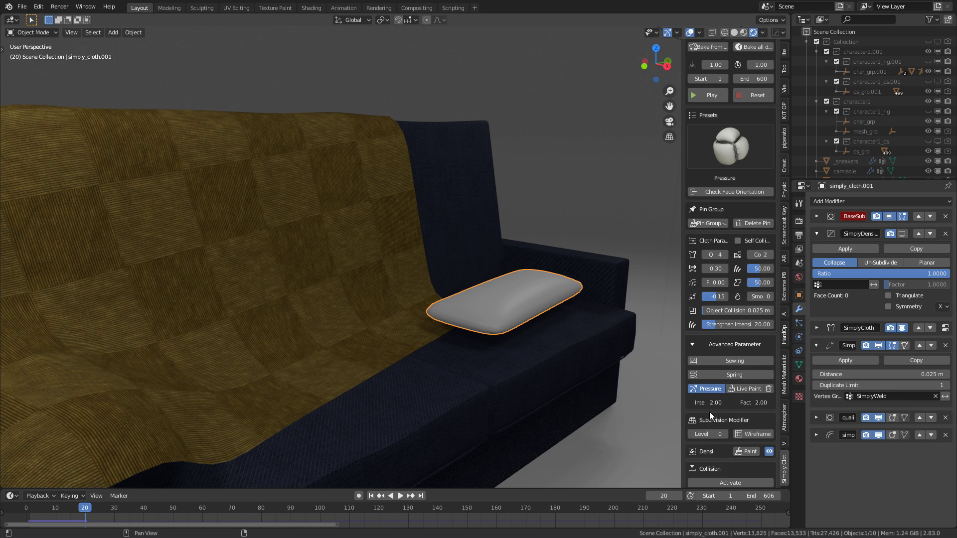
{"action": "scroll", "coordinate": [742, 388], "scroll_direction": "up", "scroll_amount": 4}
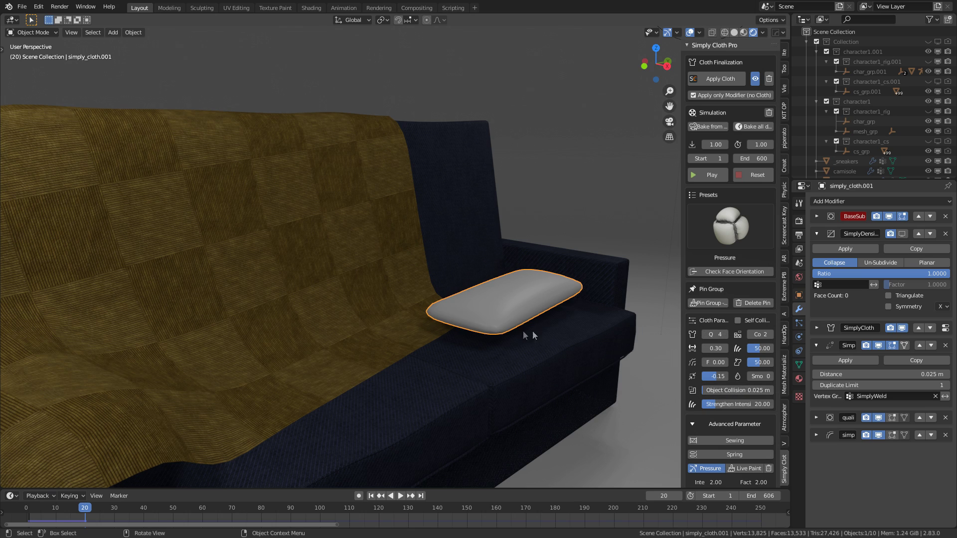
Apply the cloth to keep the cushion's inflated shape and keep the cushion selected
{"action": "left_click", "coordinate": [712, 79]}
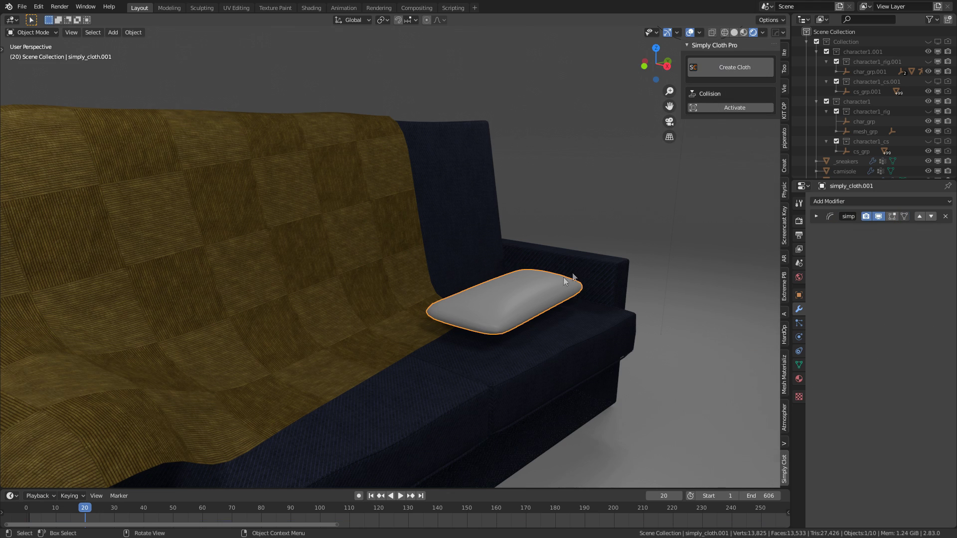
{"action": "left_click", "coordinate": [545, 318]}
{"action": "left_click", "coordinate": [532, 313]}
Add the Fabric01 material from the Extreme PBR Evo Fabric category to the cushion
{"action": "left_click", "coordinate": [785, 286]}
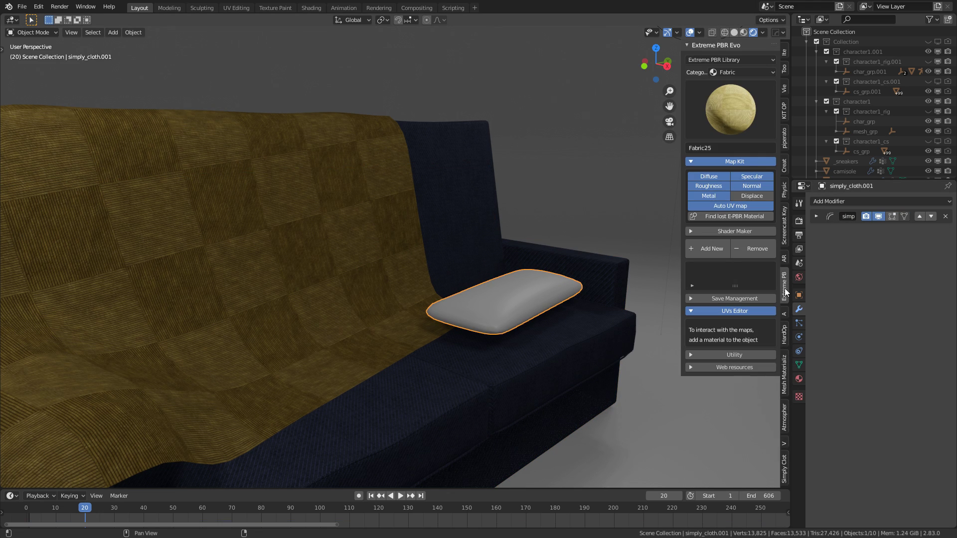
{"action": "left_click", "coordinate": [737, 105]}
{"action": "left_click", "coordinate": [745, 155]}
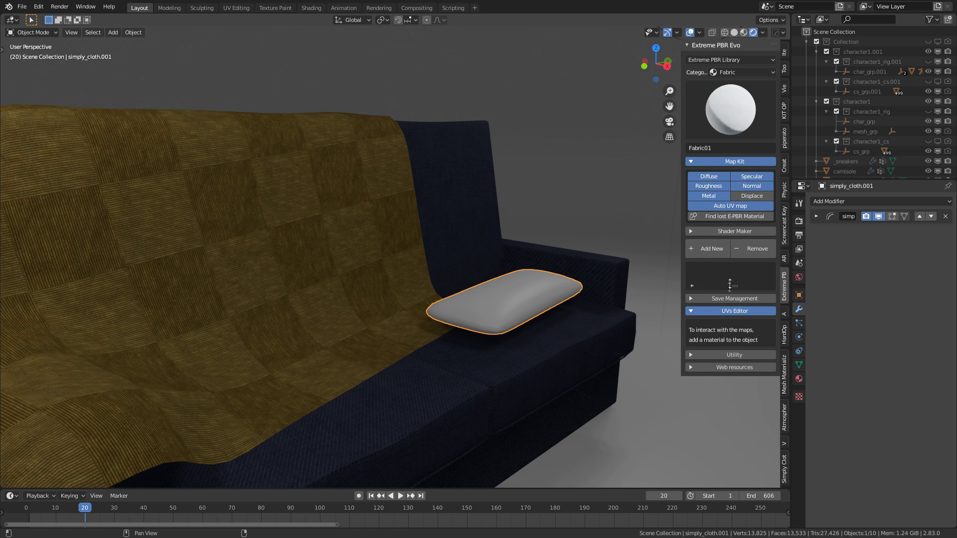
{"action": "left_click", "coordinate": [712, 249]}
{"action": "middle_click_drag", "start_coordinate": [565, 336], "coordinate": [500, 367]}
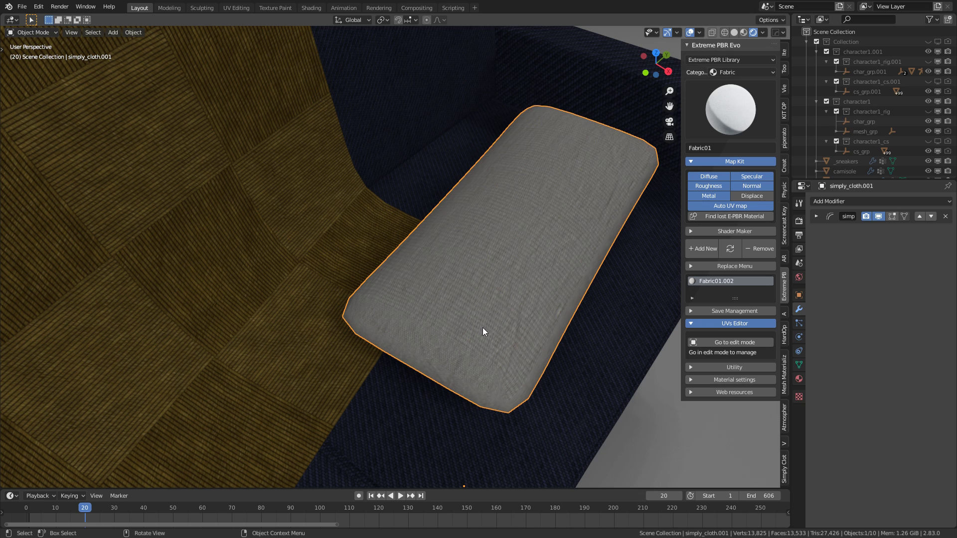
Set the UV scale to 0.25 for all of the cushion's faces and return to Object Mode
{"action": "left_click", "coordinate": [747, 342]}
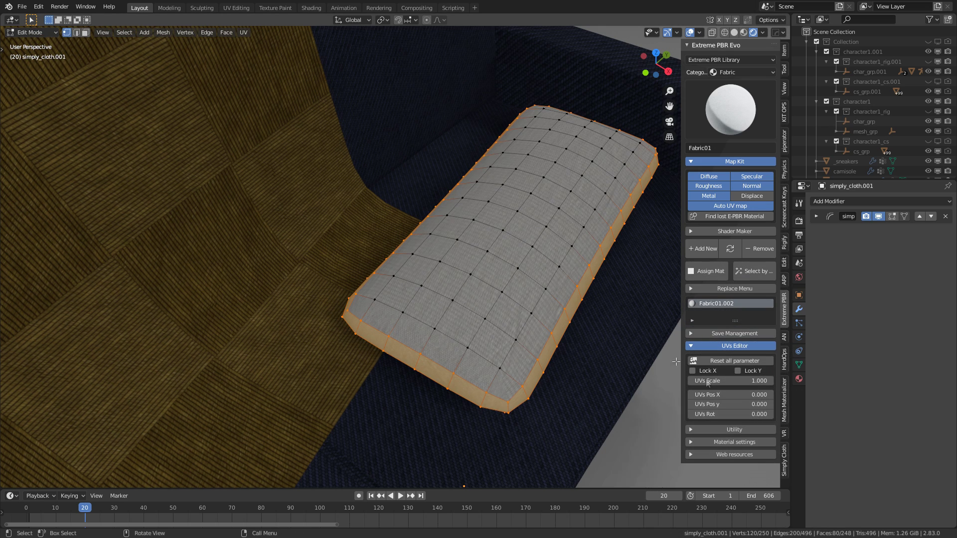
{"action": "key", "text": "a"}
{"action": "left_click", "coordinate": [737, 380]}
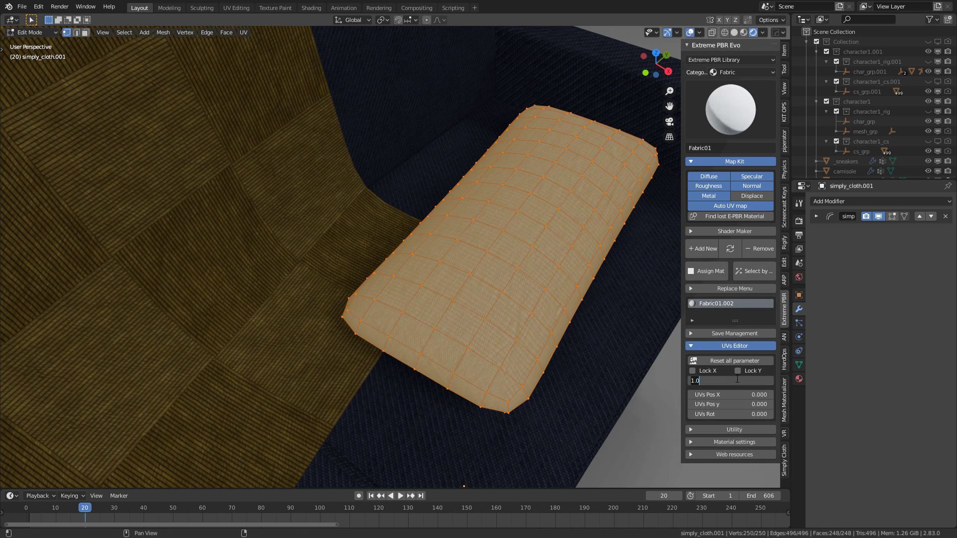
{"action": "type", "text": "25"}
{"action": "key", "text": "Return"}
{"action": "key", "text": "Tab"}
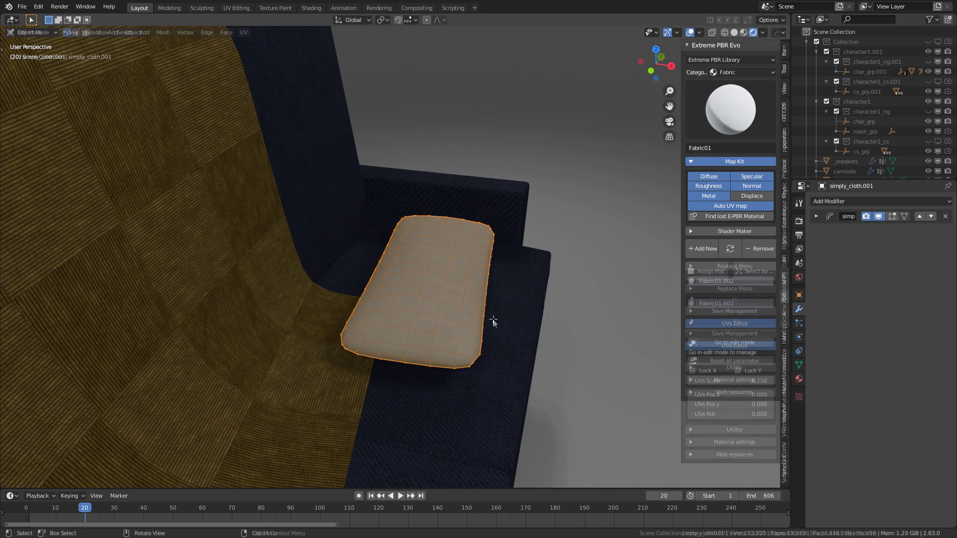
Rotate the cushion's whole mesh 90° about the global Z axis in Edit Mode, plus a further -9.5° or so
{"action": "type", "text": "r90"}
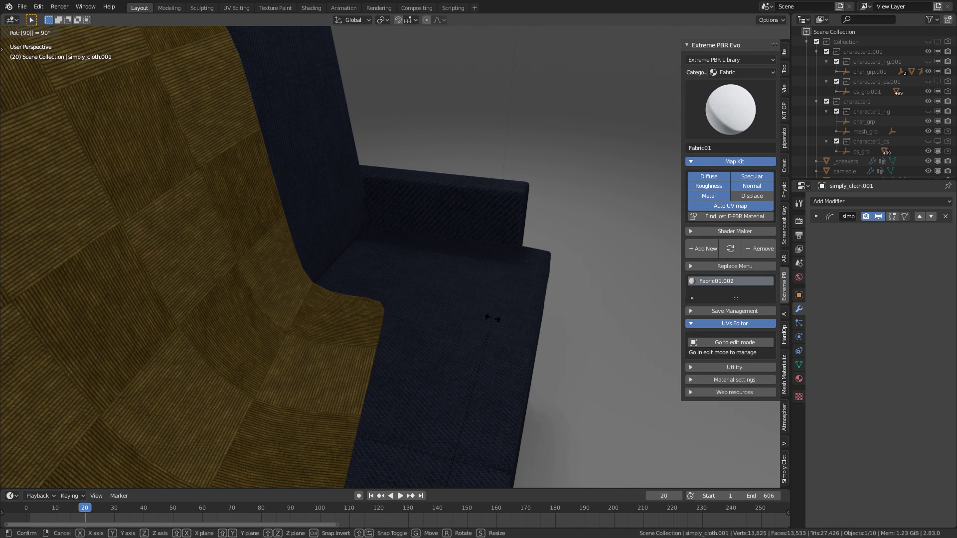
{"action": "key", "text": "Escape"}
{"action": "key", "text": "Tab"}
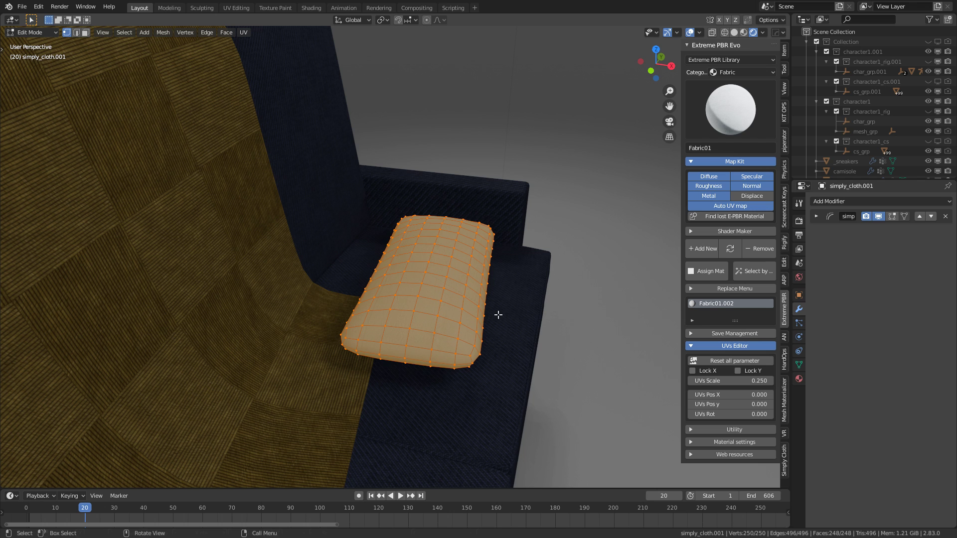
{"action": "type", "text": "r90z"}
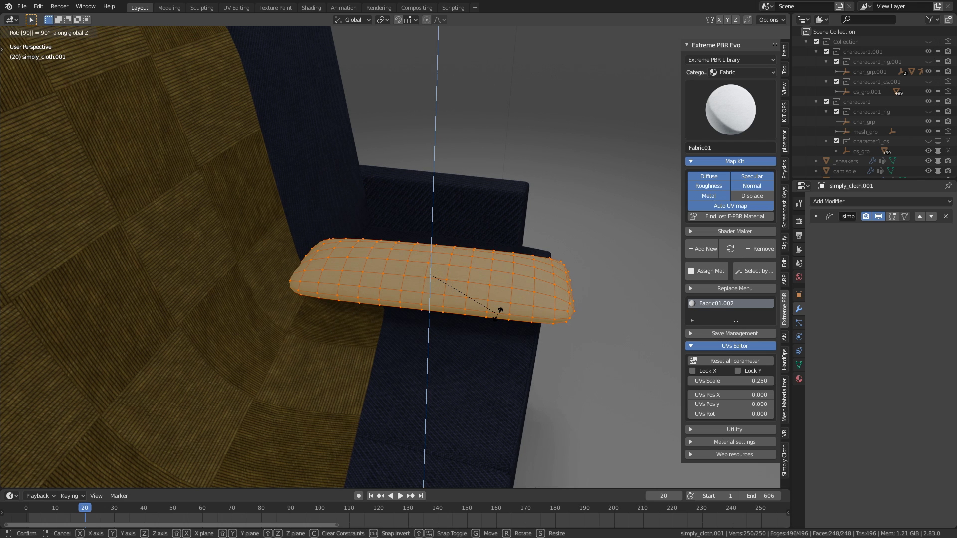
{"action": "key", "text": "Return"}
{"action": "key", "text": "r"}
{"action": "key", "text": "z"}
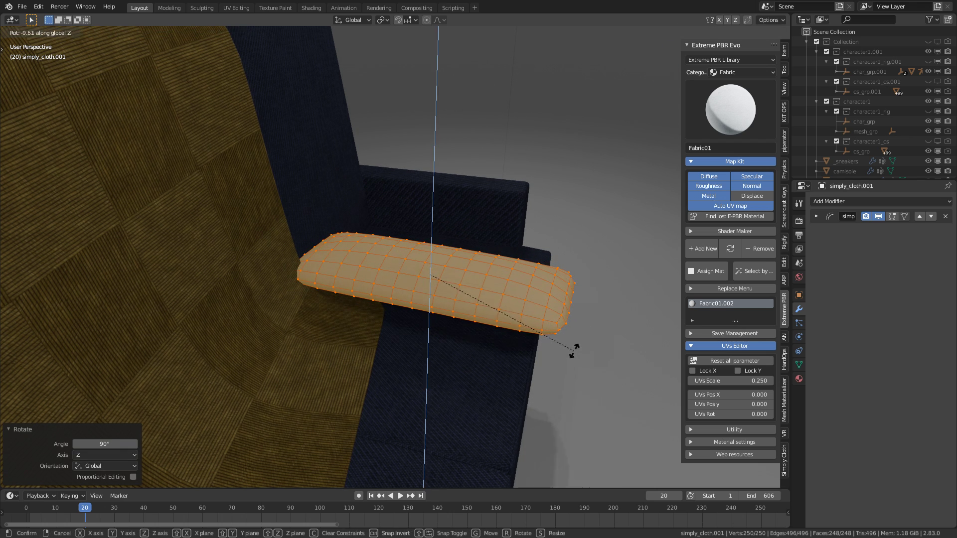
{"action": "left_click", "coordinate": [573, 349]}
Tilt the cushion's mesh about -35° in the right orthographic view so it leans toward the armrest
{"action": "key", "text": "KP_3"}
{"action": "key", "text": "KP_Decimal"}
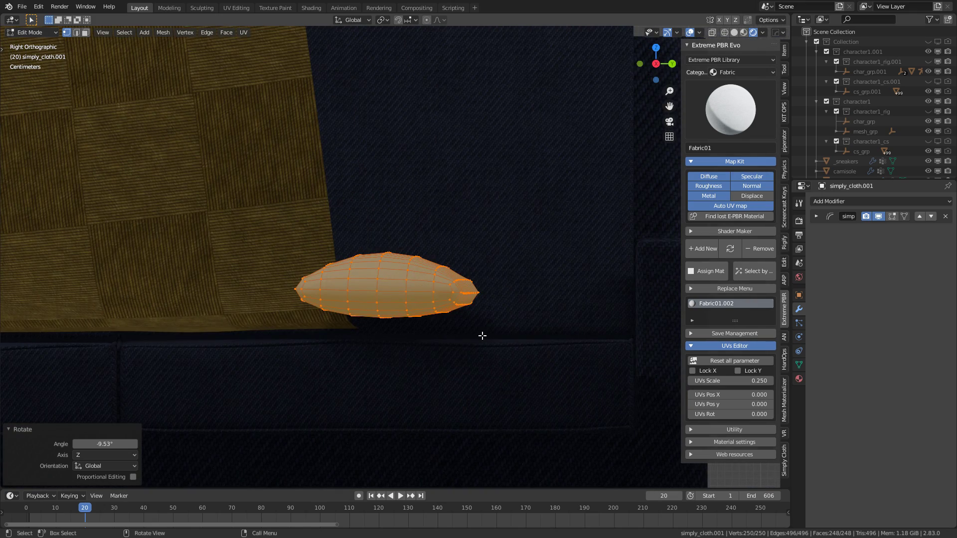
{"action": "key", "text": "r"}
{"action": "left_click", "coordinate": [637, 263]}
Scale the cushion's mesh along the X axis to about 0.81
{"action": "key", "text": "s"}
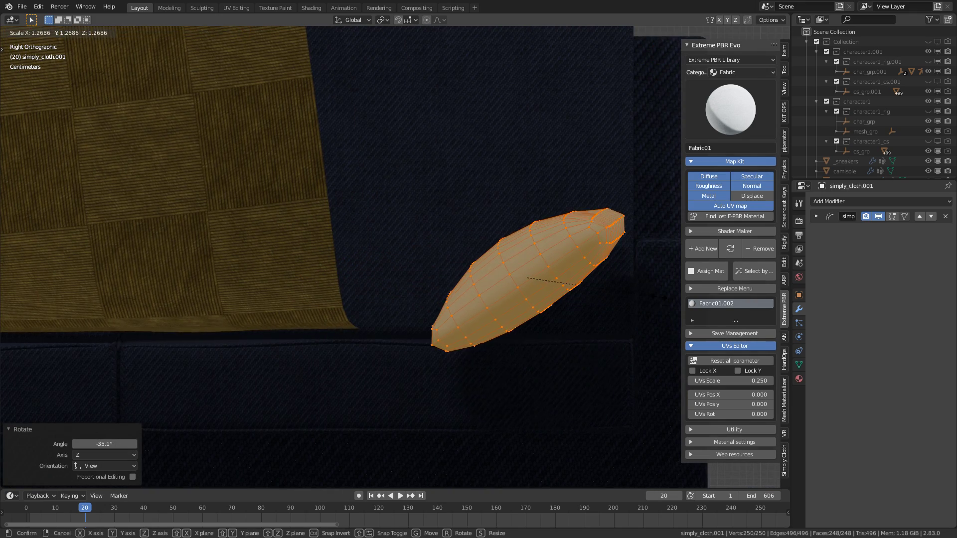
{"action": "key", "text": "x"}
{"action": "left_click", "coordinate": [564, 283]}
{"action": "middle_click_drag", "start_coordinate": [564, 283], "coordinate": [589, 300]}
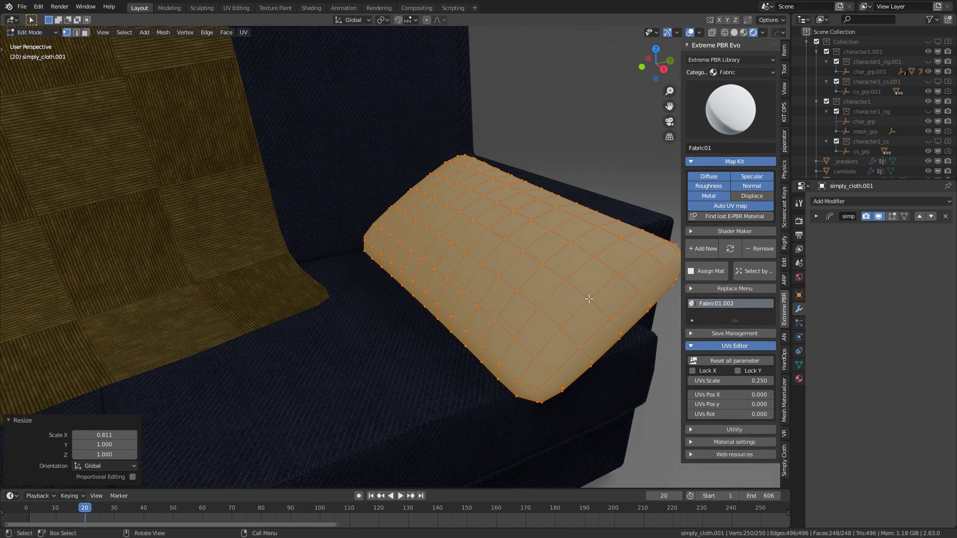
Move the cushion's mesh about 0.03 m along Y toward the armrest in the right view and fine-tune its position
{"action": "key", "text": "KP_3"}
{"action": "key", "text": "g"}
{"action": "left_click", "coordinate": [613, 295]}
{"action": "key", "text": "r"}
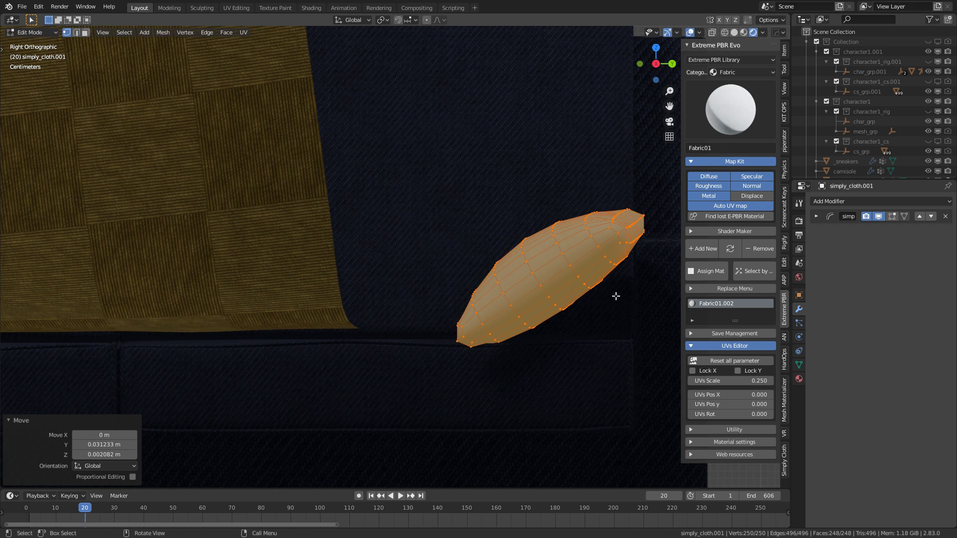
{"action": "right_click", "coordinate": [623, 286]}
{"action": "key", "text": "g"}
{"action": "left_click", "coordinate": [624, 284]}
Switch the viewport to solid shading and return to Object Mode to check the cushion's placement
{"action": "middle_click_drag", "start_coordinate": [624, 284], "coordinate": [565, 310]}
{"action": "key", "text": "z"}
{"action": "left_click", "coordinate": [601, 314]}
{"action": "key", "text": "Tab"}
{"action": "middle_click_drag", "start_coordinate": [525, 337], "coordinate": [546, 344]}
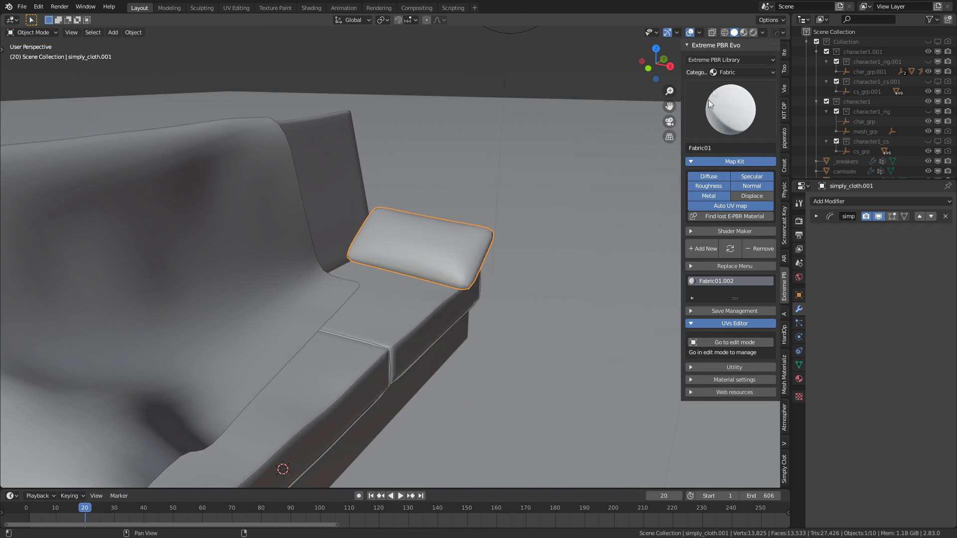
Switch the viewport to rendered shading and view the couch through the scene camera
{"action": "left_click", "coordinate": [753, 32]}
{"action": "scroll", "coordinate": [504, 302], "scroll_direction": "down", "scroll_amount": 5}
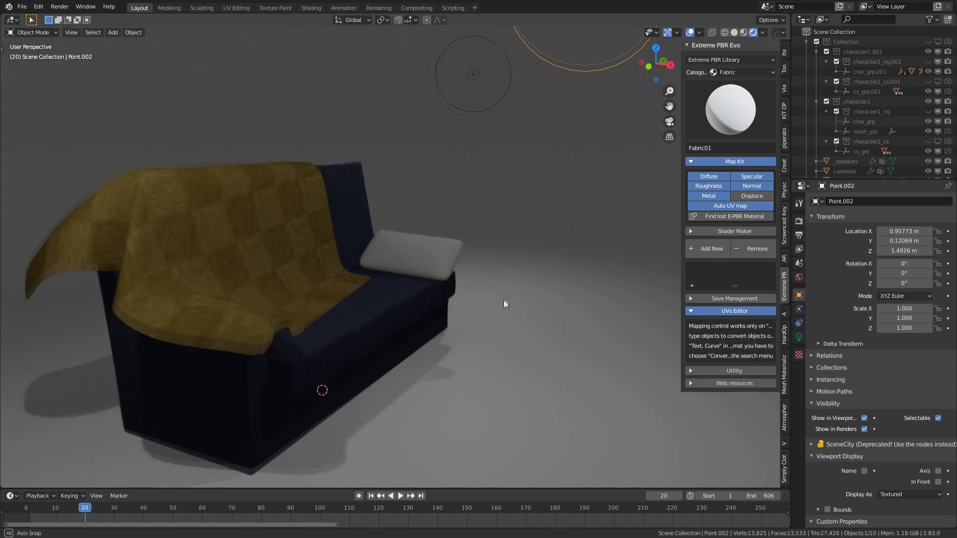
{"action": "key", "text": "KP_0"}
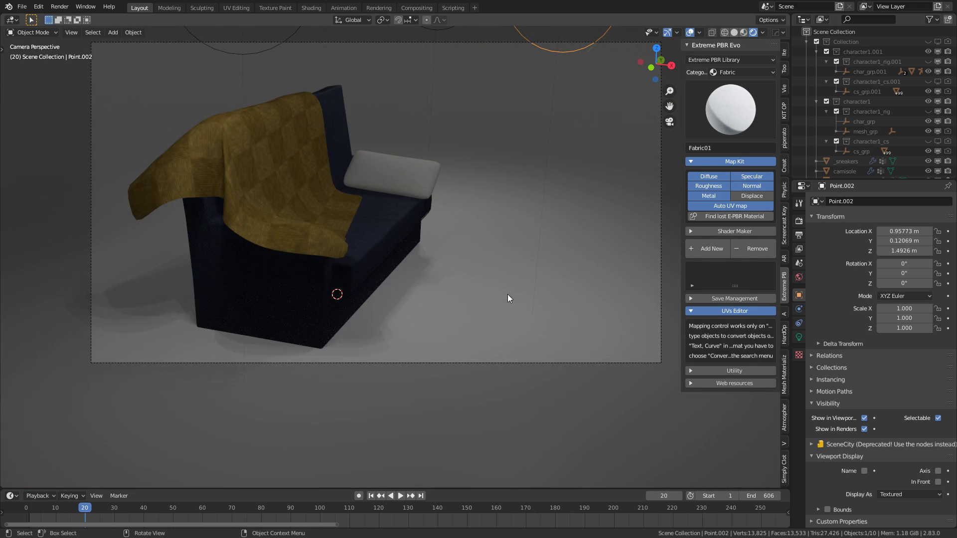